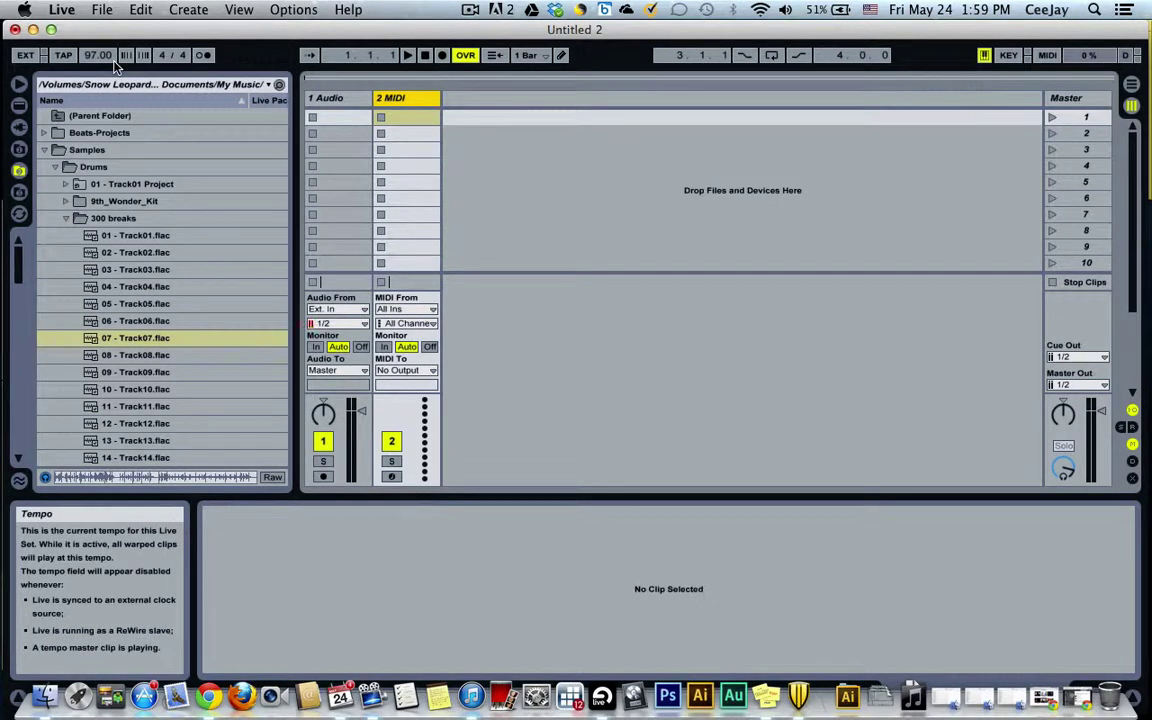
# Step: Load 07 - Track07.flac onto a new audio track, shorten the clip loop to end at about 5.3.3, and audition it
pyautogui.click(113, 341)
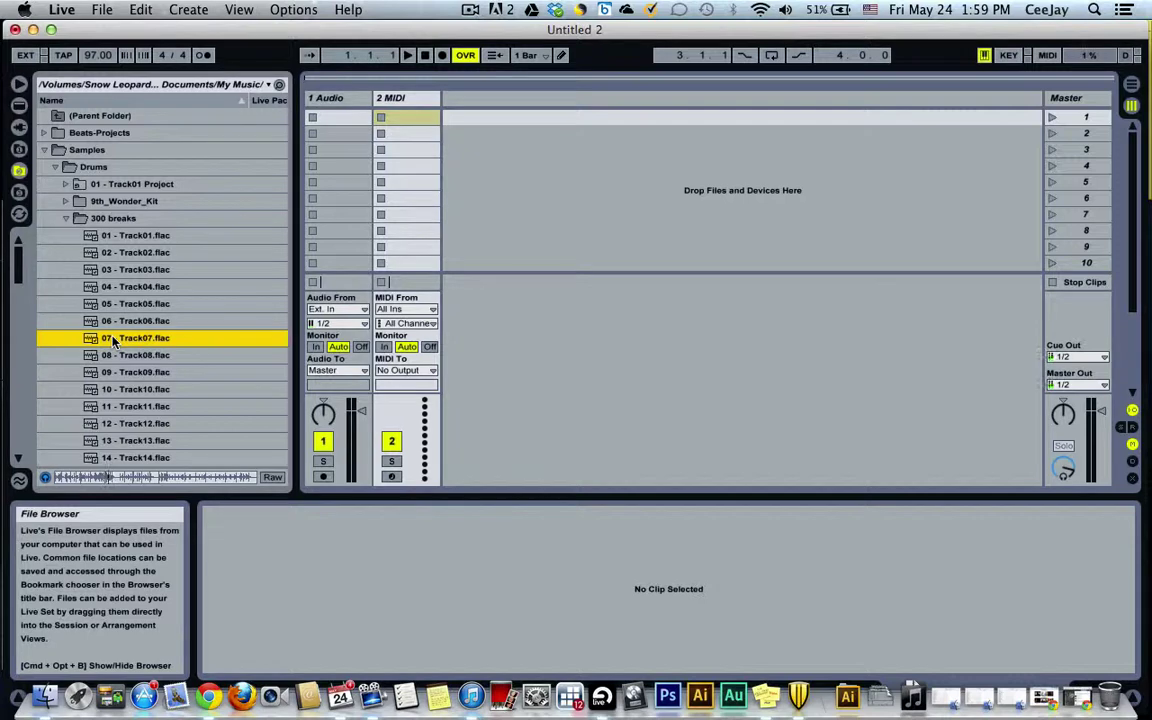
pyautogui.moveTo(113, 341); pyautogui.dragTo(493, 126)
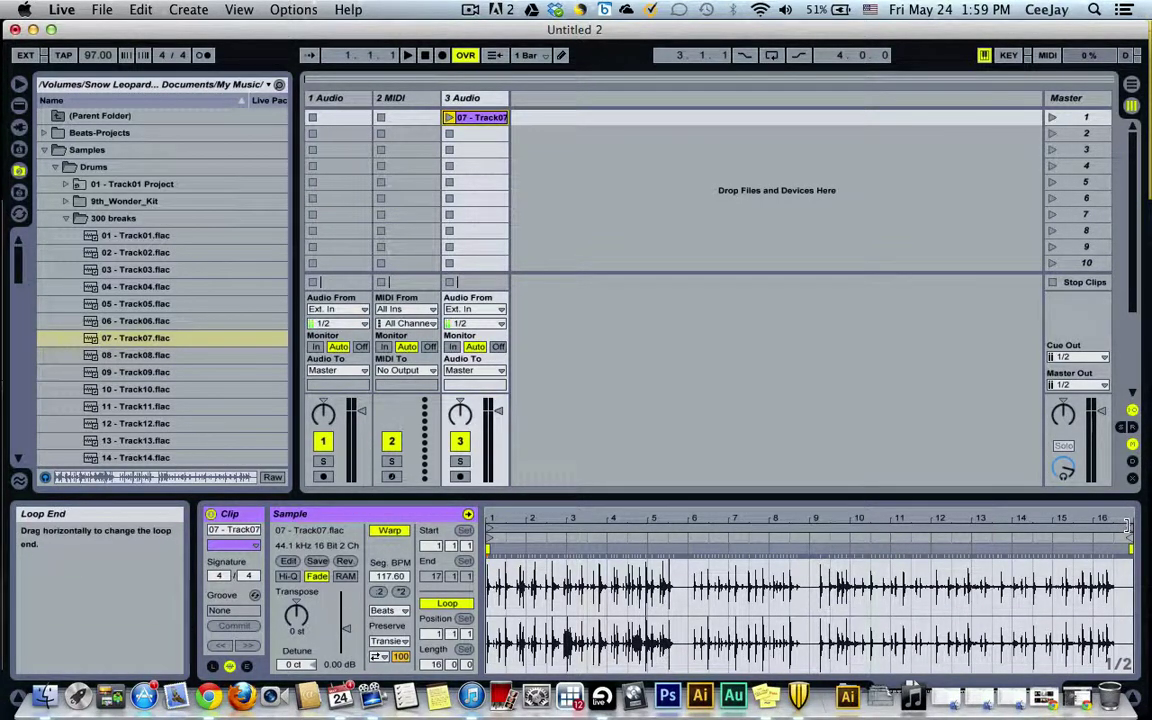
pyautogui.moveTo(1128, 527)
pyautogui.mouseDown()
pyautogui.moveTo(694, 527)
pyautogui.moveTo(676, 517)
pyautogui.mouseUp()
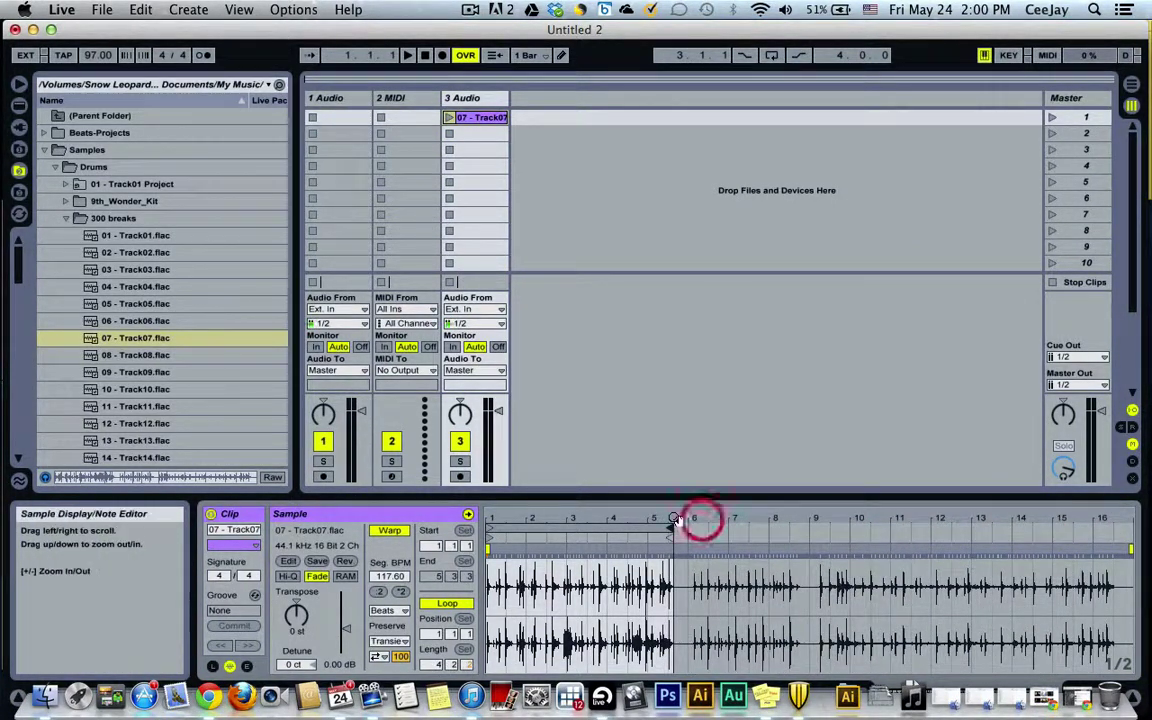
pyautogui.click(448, 118)
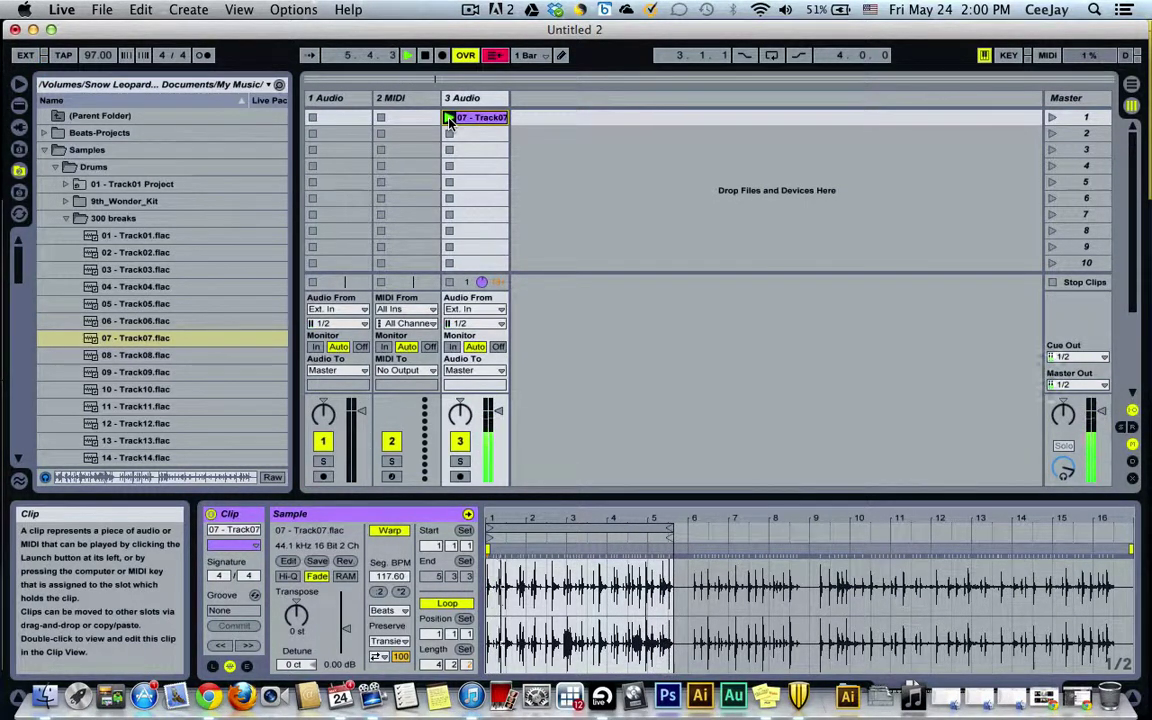
pyautogui.press('space')
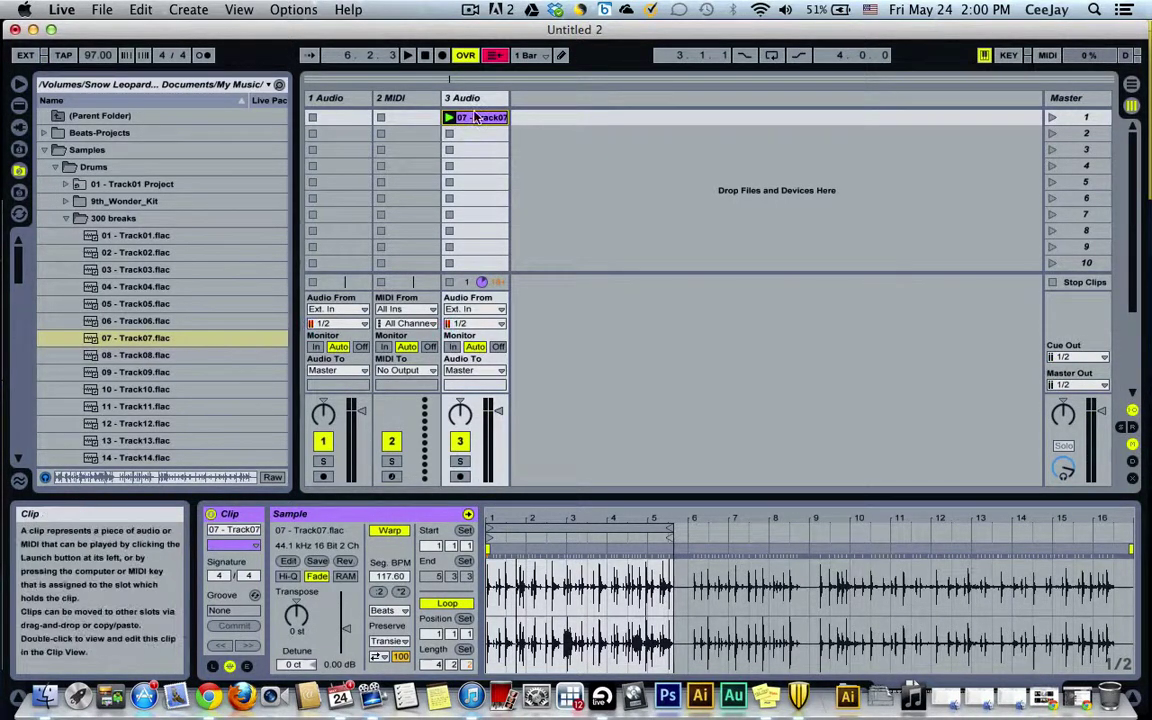
# Step: Slice the 07 - Track07 clip to a new MIDI track, one slice per 1/4 note, using the 1TrapGAWD slicing preset
pyautogui.rightClick(476, 120)
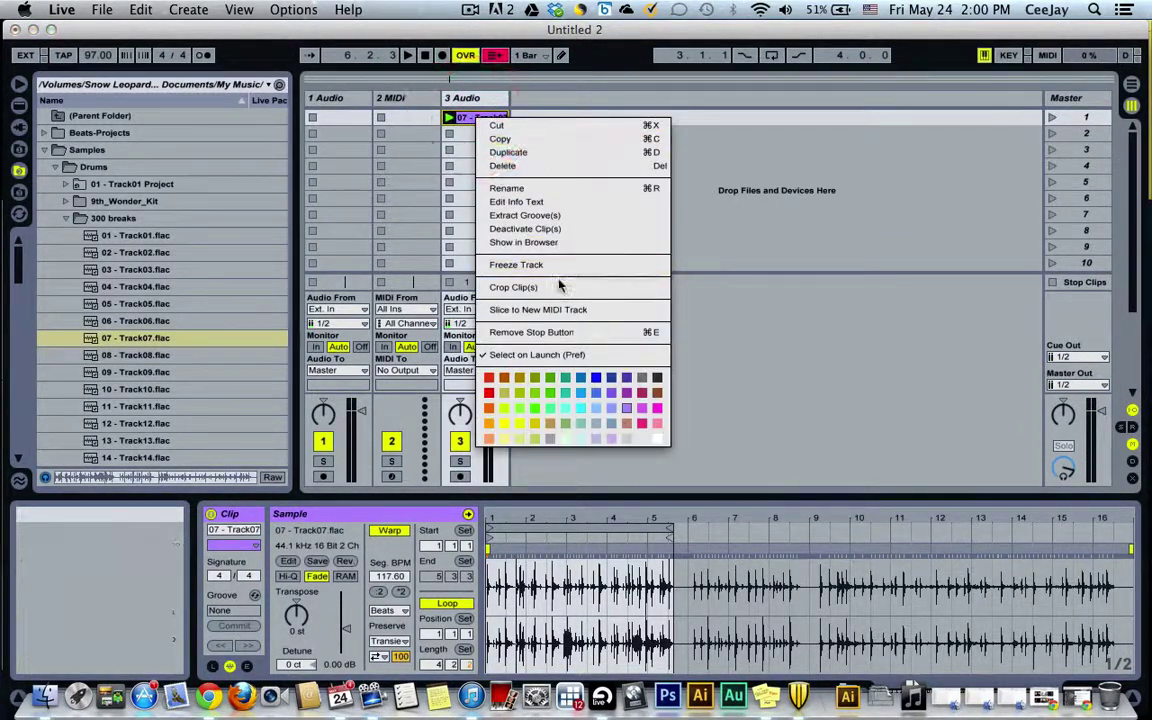
pyautogui.click(563, 309)
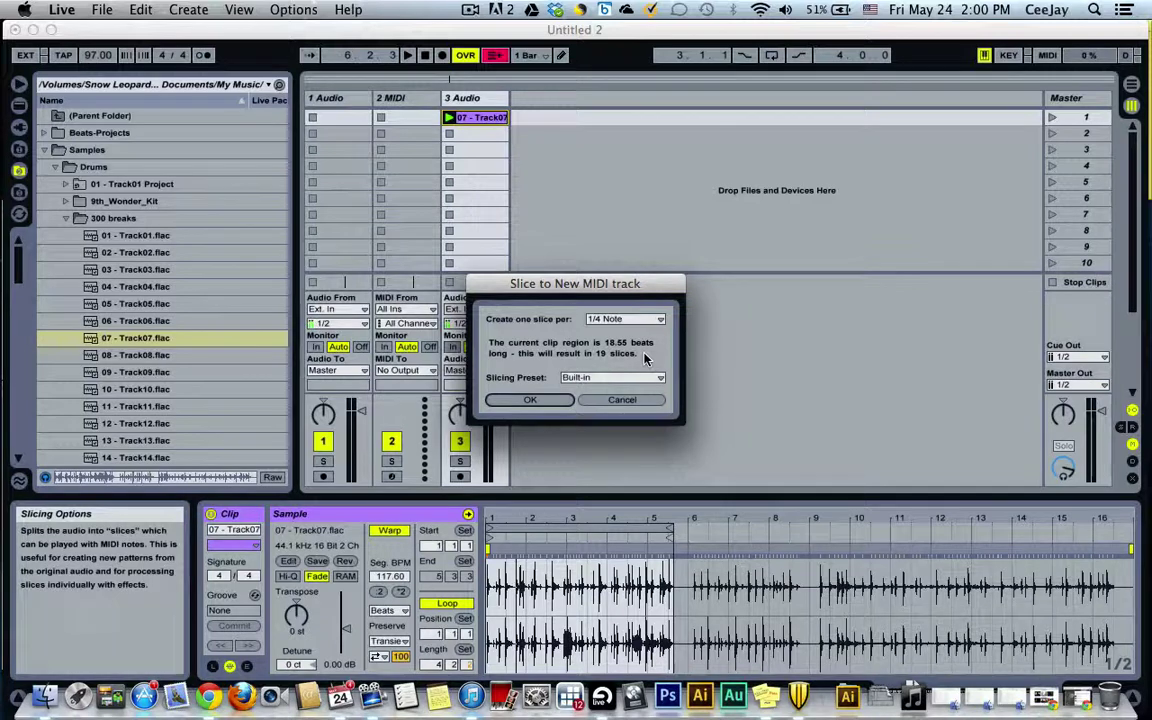
pyautogui.click(652, 378)
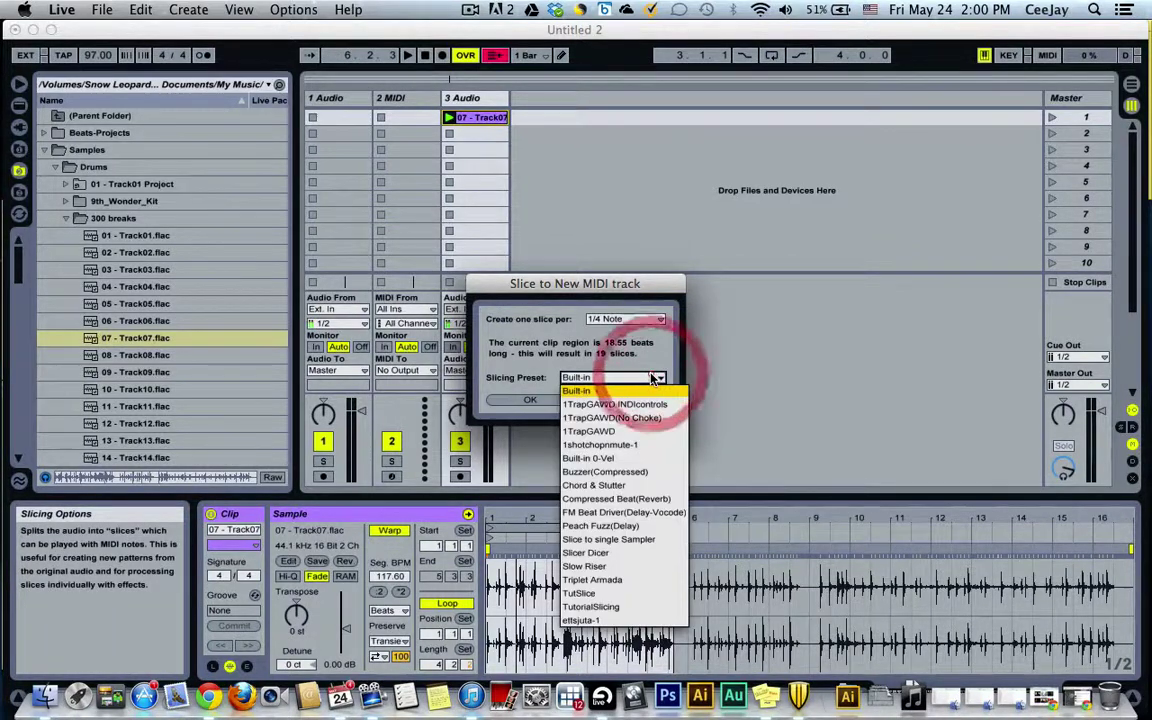
pyautogui.click(616, 431)
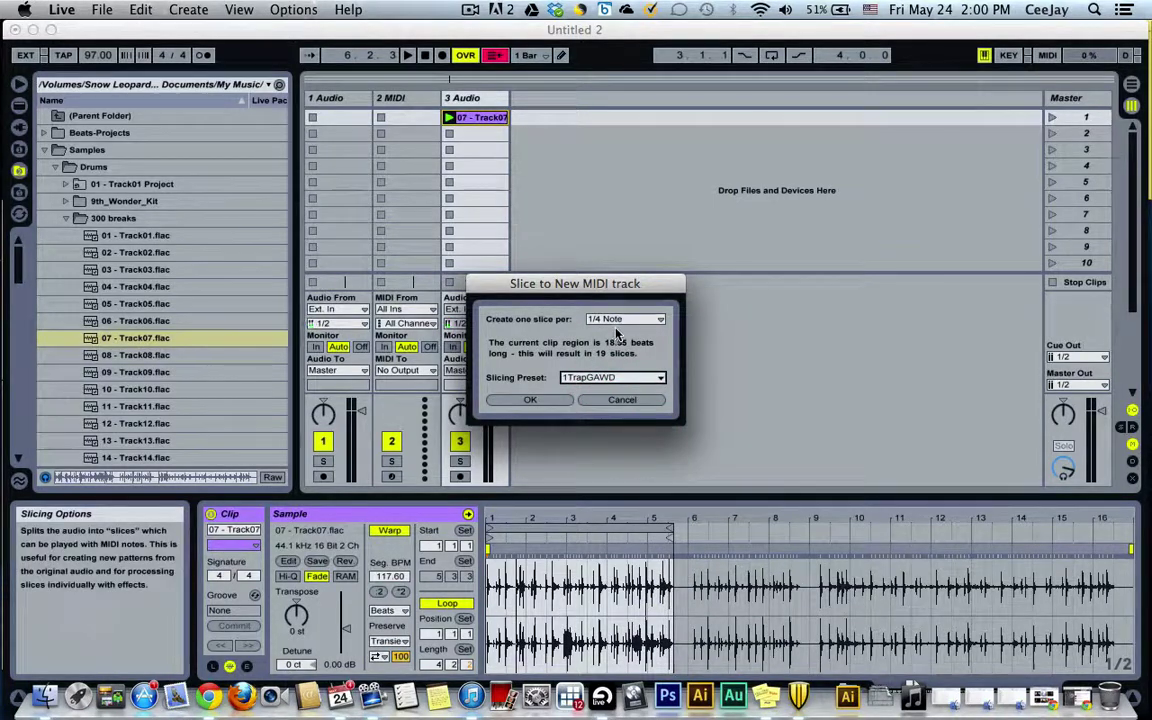
pyautogui.click(536, 401)
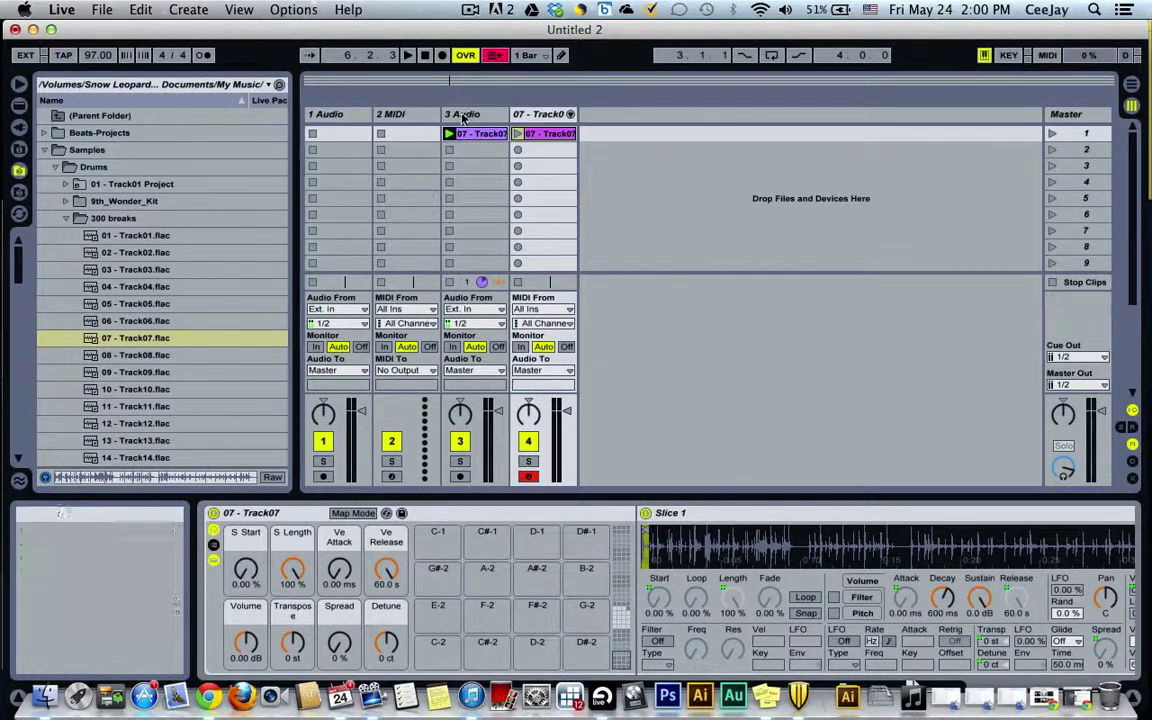
# Step: Solo the sliced MIDI track and play its clip, stopping with the song position back at 1.1.1
pyautogui.click(528, 462)
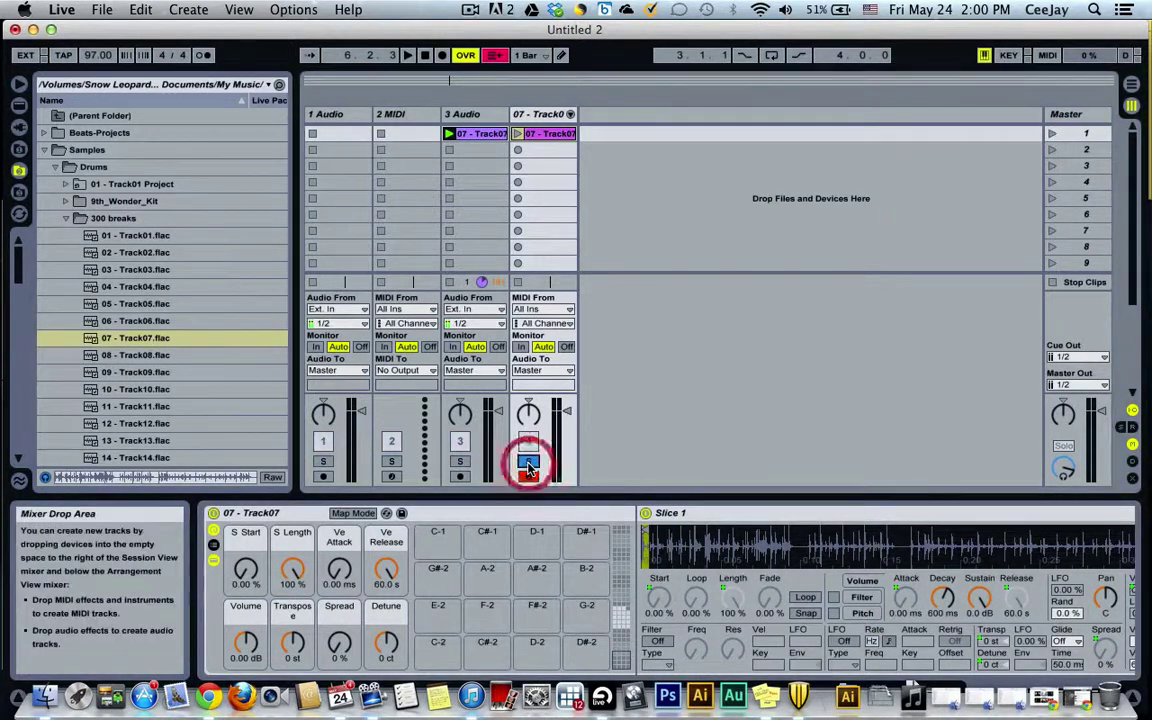
pyautogui.click(517, 136)
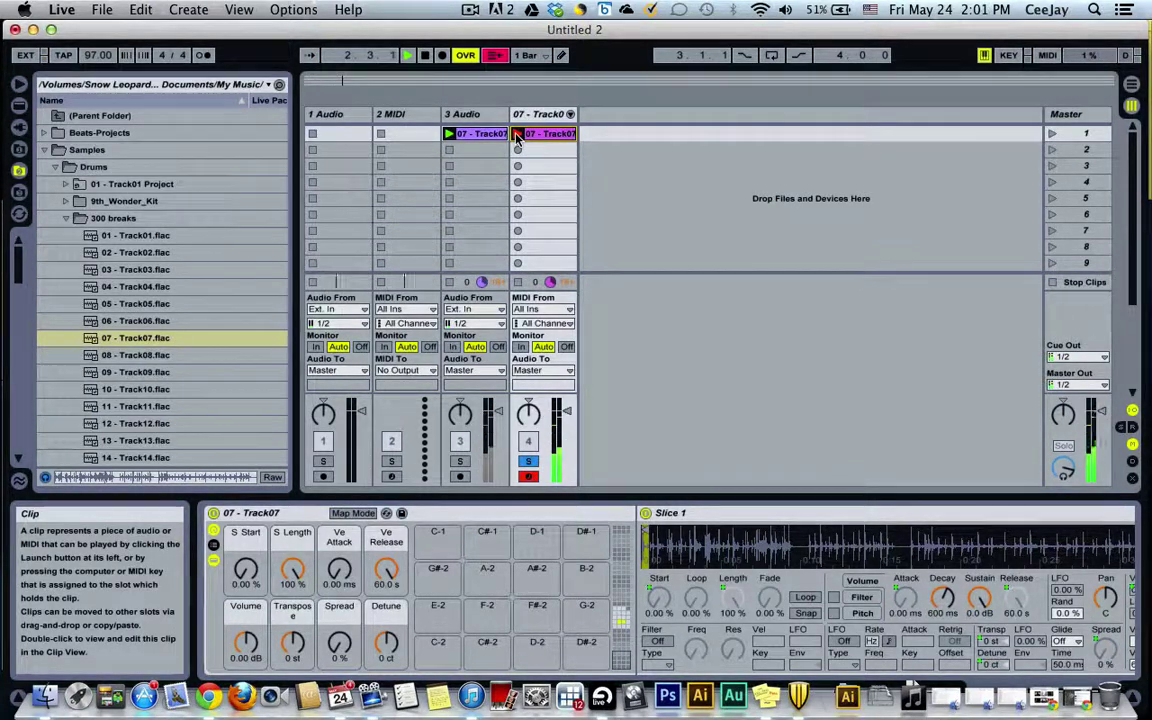
pyautogui.click(425, 55)
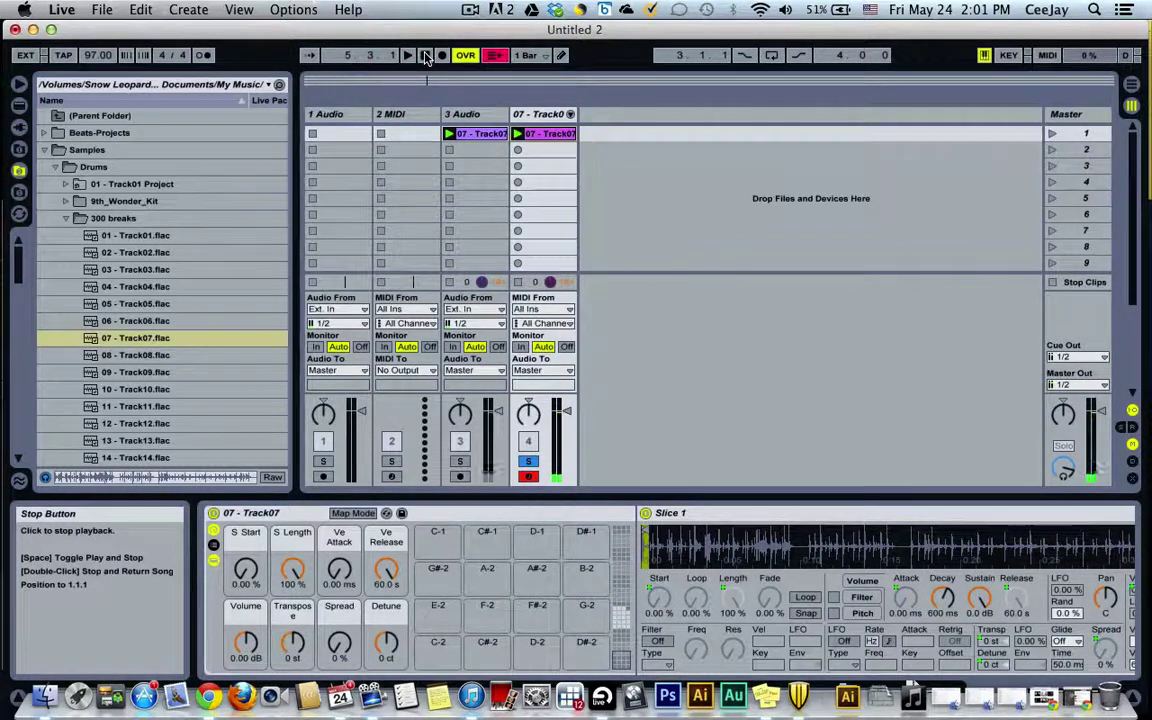
pyautogui.click(425, 55)
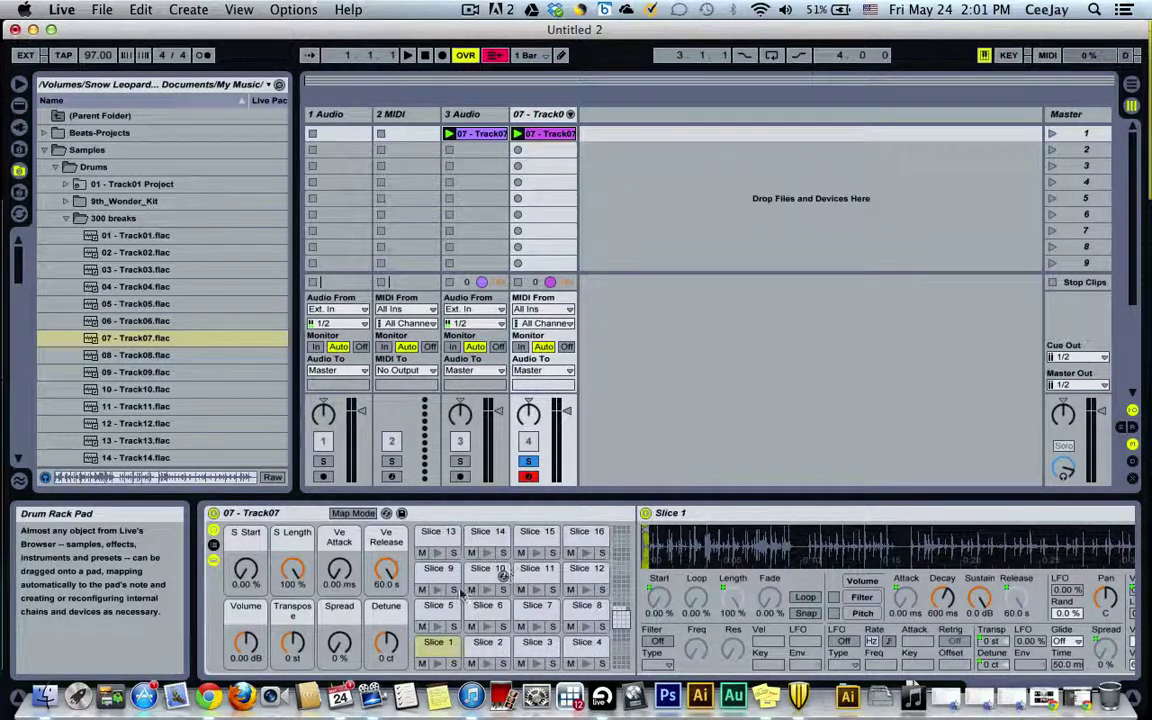
# Step: Rename the Slice 1 drum rack pad as Kick
pyautogui.rightClick(433, 647)
pyautogui.click(446, 655)
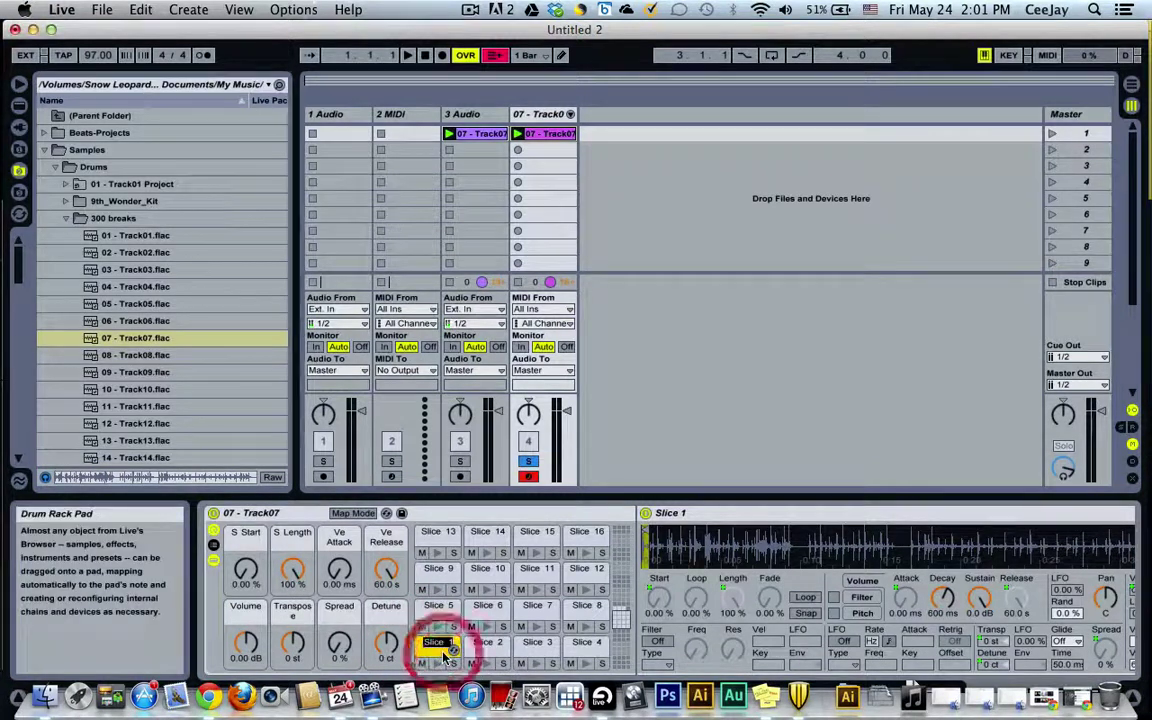
pyautogui.write('Kick')
pyautogui.press('Return')
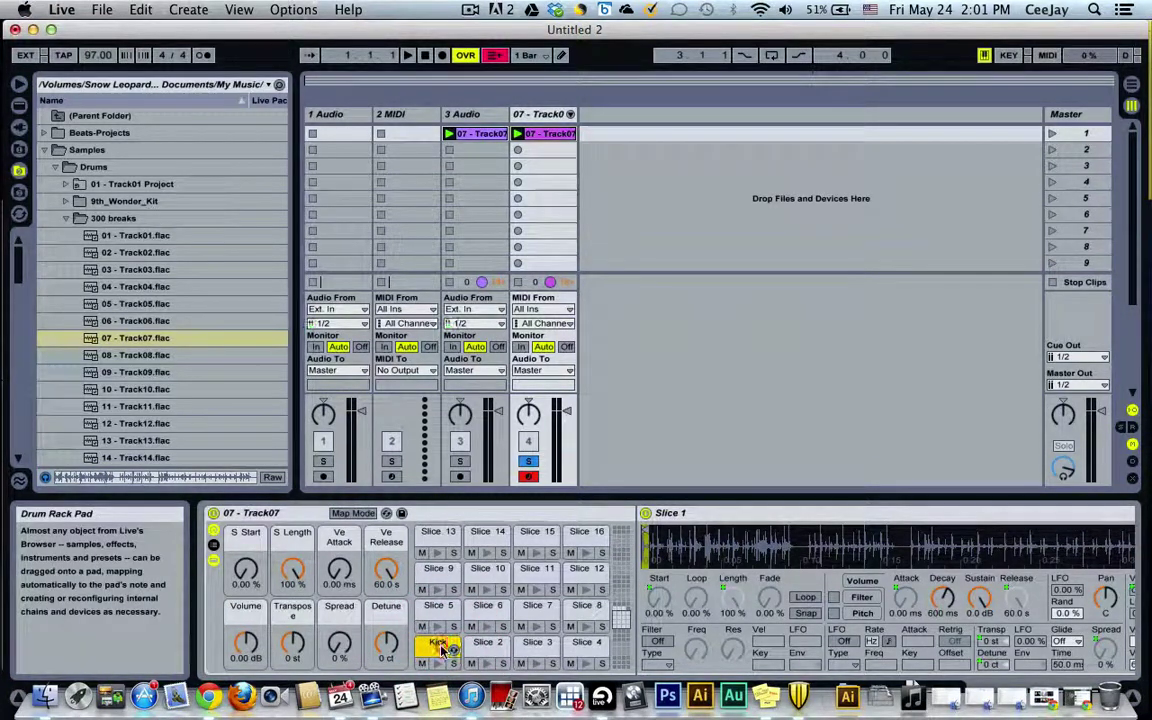
# Step: Trim the Kick pad's sample region to start at the kick's attack and end before the following hit
pyautogui.click(485, 645)
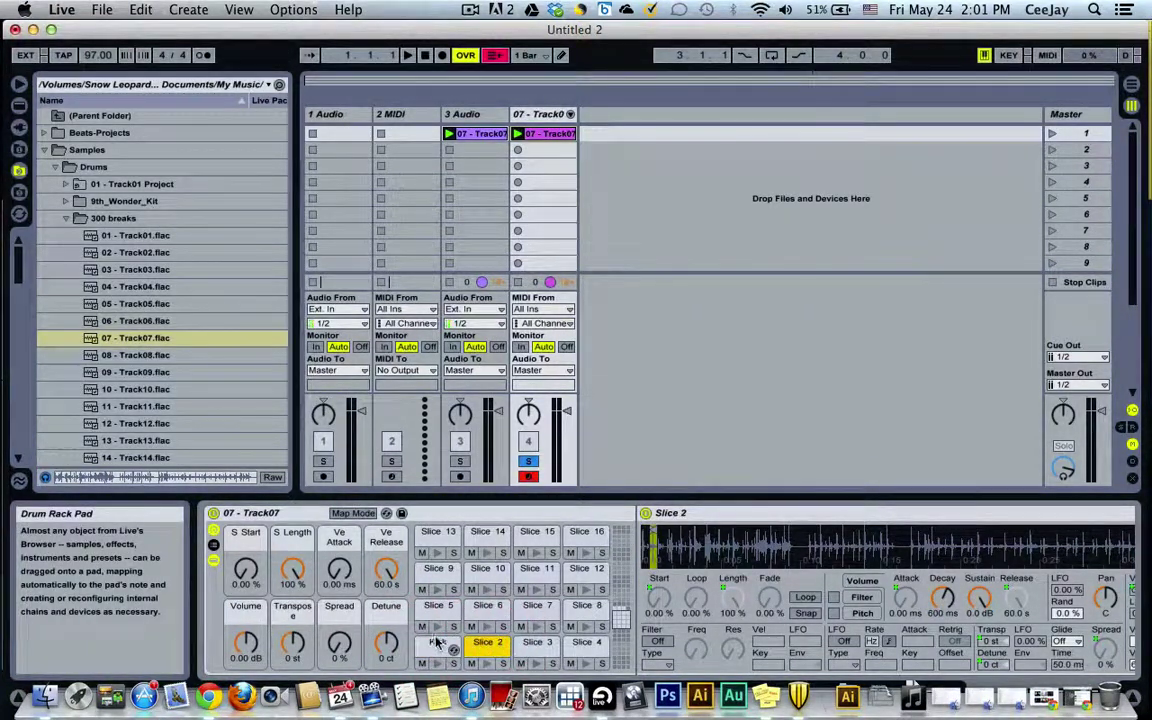
pyautogui.click(439, 645)
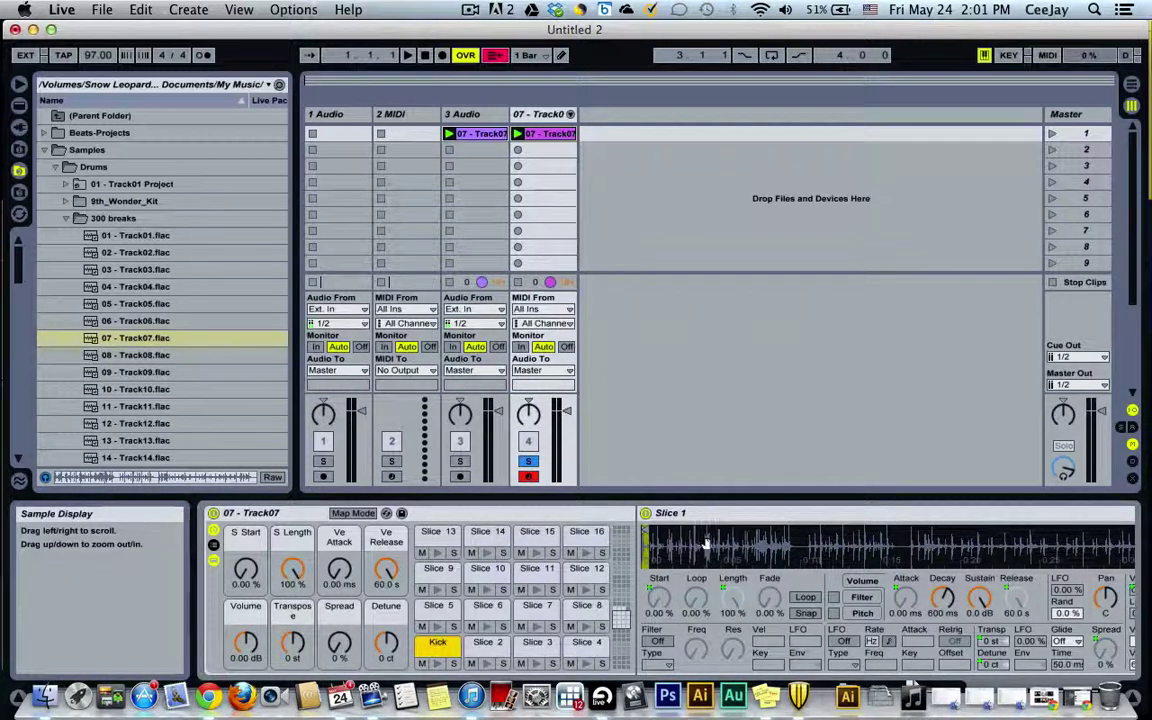
pyautogui.moveTo(707, 543)
pyautogui.mouseDown()
pyautogui.moveTo(707, 570)
pyautogui.moveTo(752, 546)
pyautogui.mouseUp()
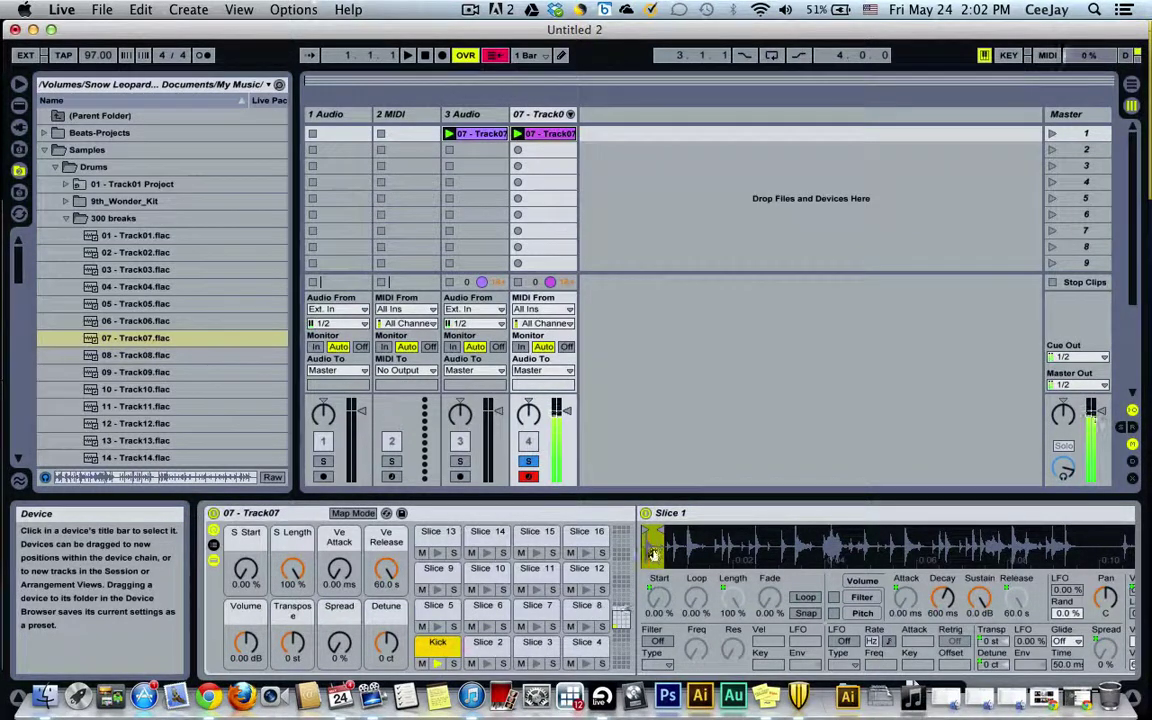
pyautogui.moveTo(700, 548); pyautogui.dragTo(700, 566)
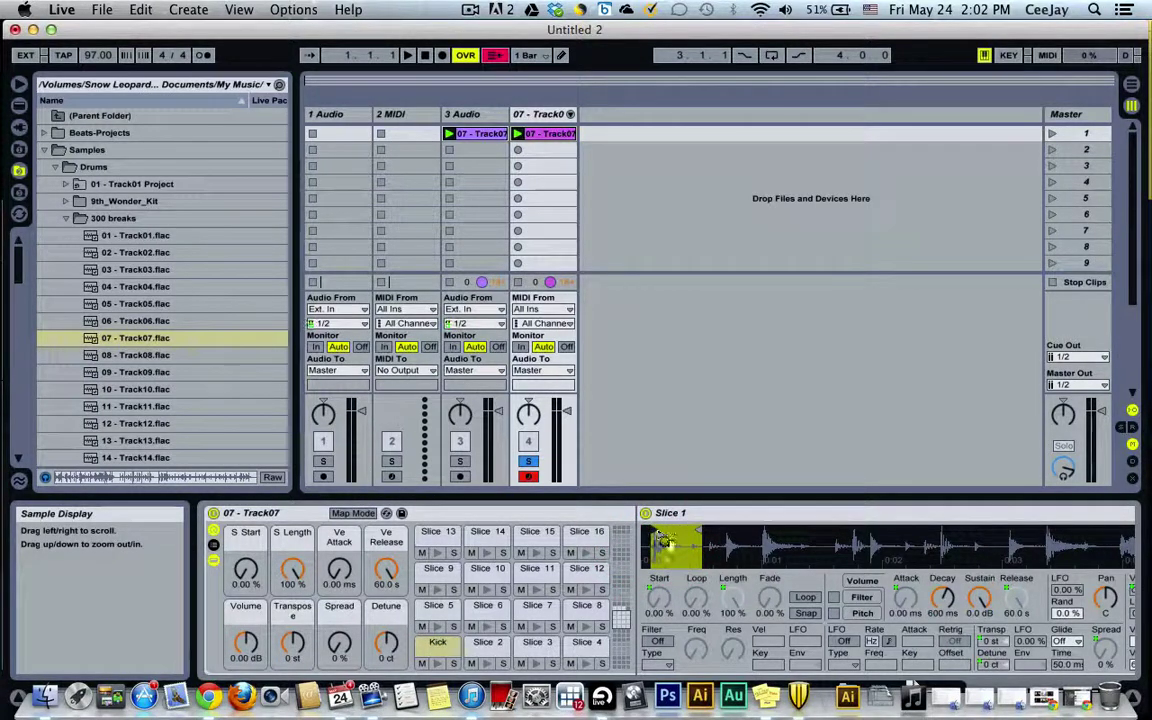
pyautogui.moveTo(661, 540); pyautogui.dragTo(651, 530)
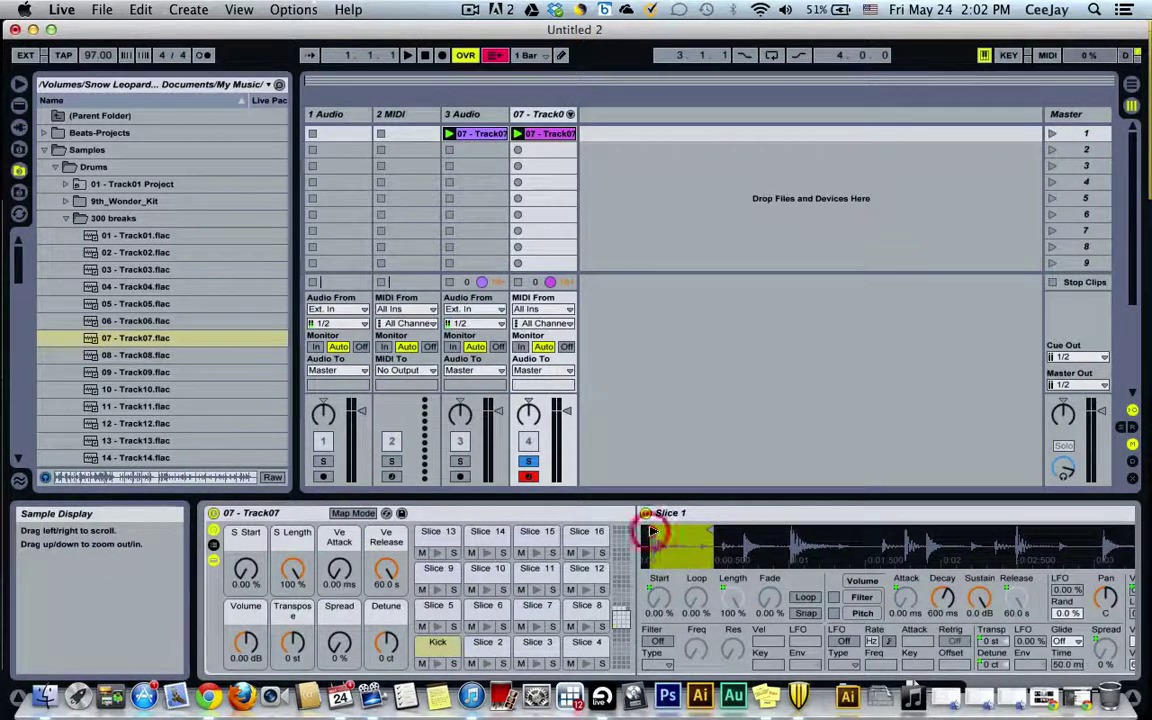
pyautogui.moveTo(651, 531)
pyautogui.mouseDown()
pyautogui.moveTo(703, 532)
pyautogui.moveTo(693, 532)
pyautogui.mouseUp()
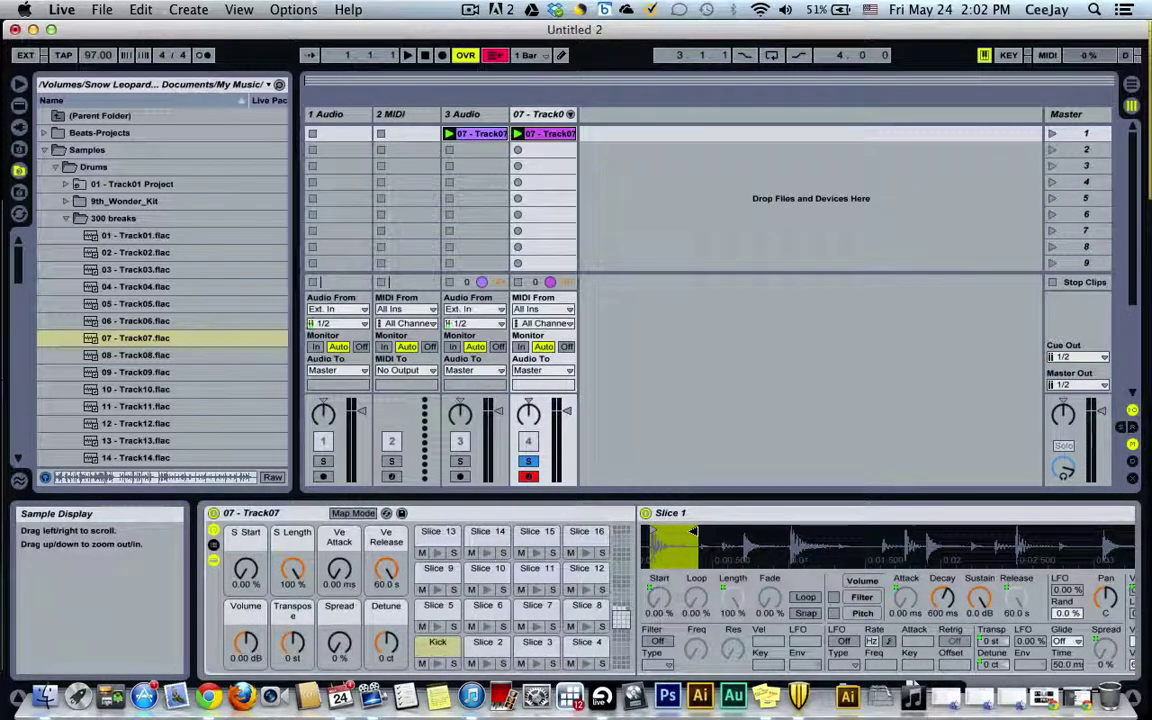
# Step: Check the drum rack pads Slice 5, Slice 7 and Slice 11 for usable hits
pyautogui.click(435, 608)
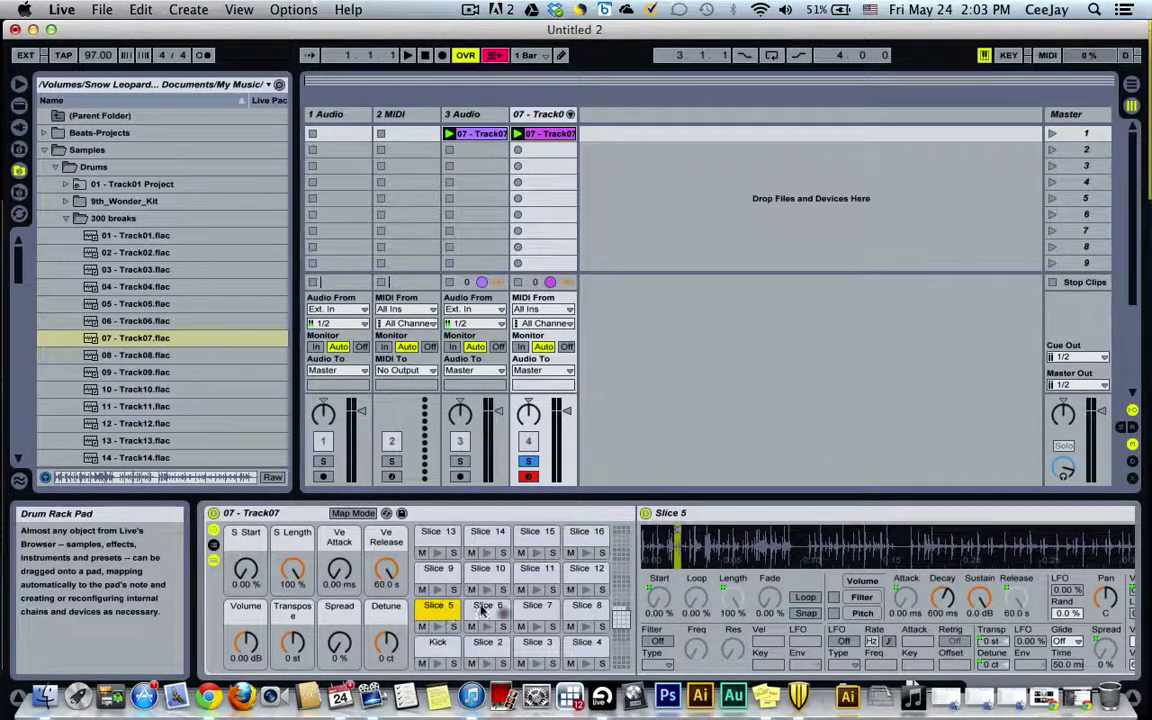
pyautogui.click(530, 612)
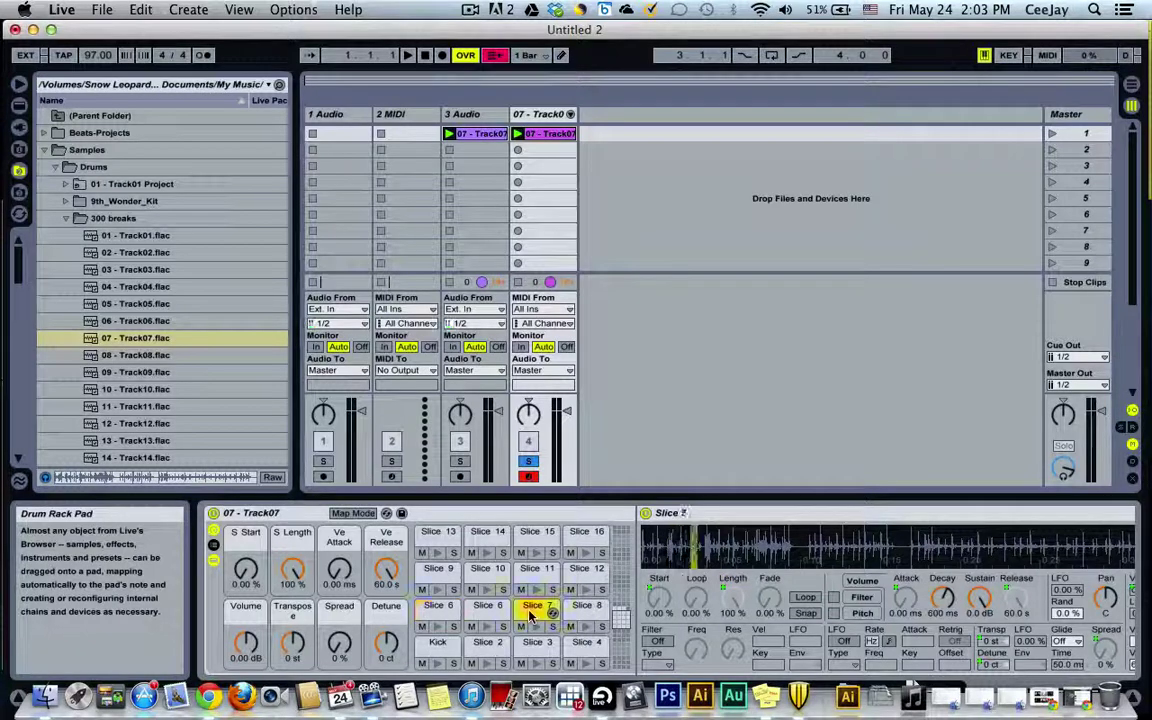
pyautogui.click(538, 570)
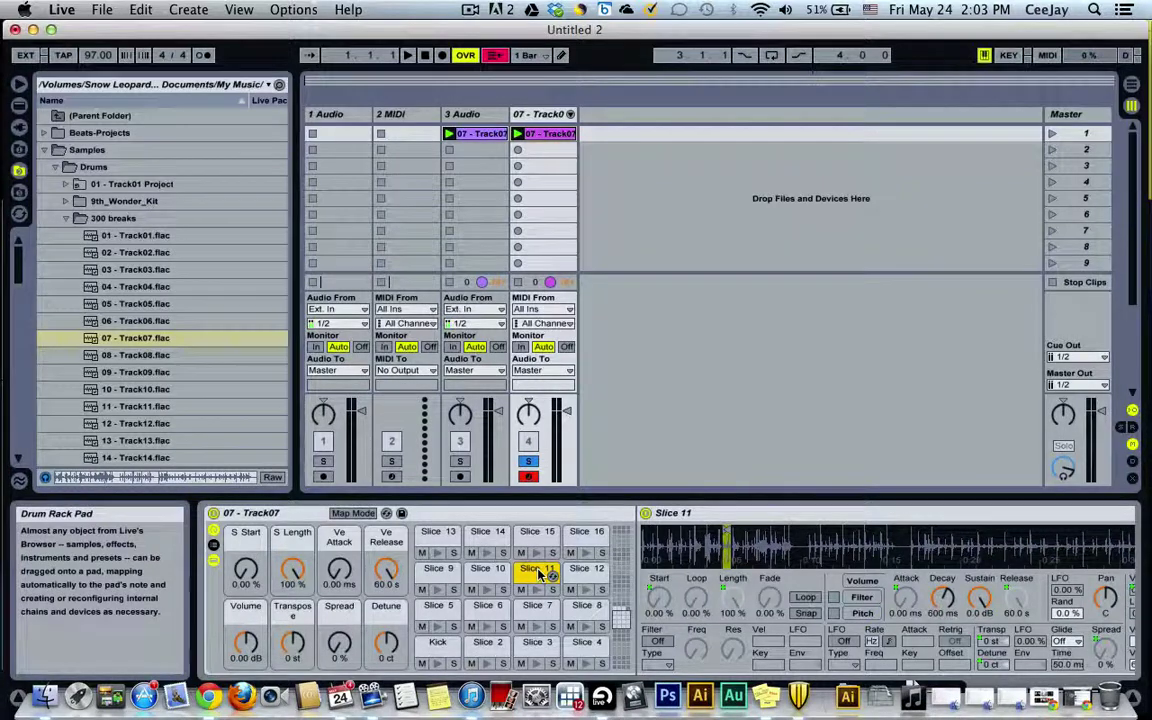
# Step: Trim the Slice 2 pad's sample region to start at the snare hit and end just before the following hit
pyautogui.click(483, 648)
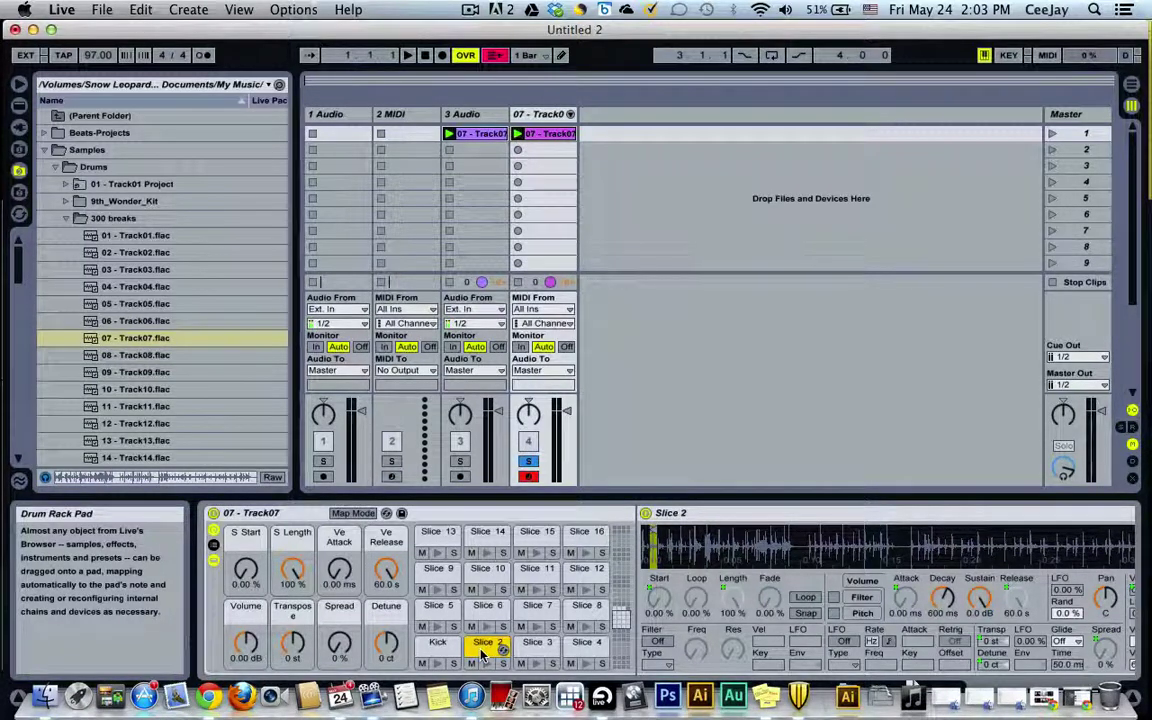
pyautogui.click(485, 651)
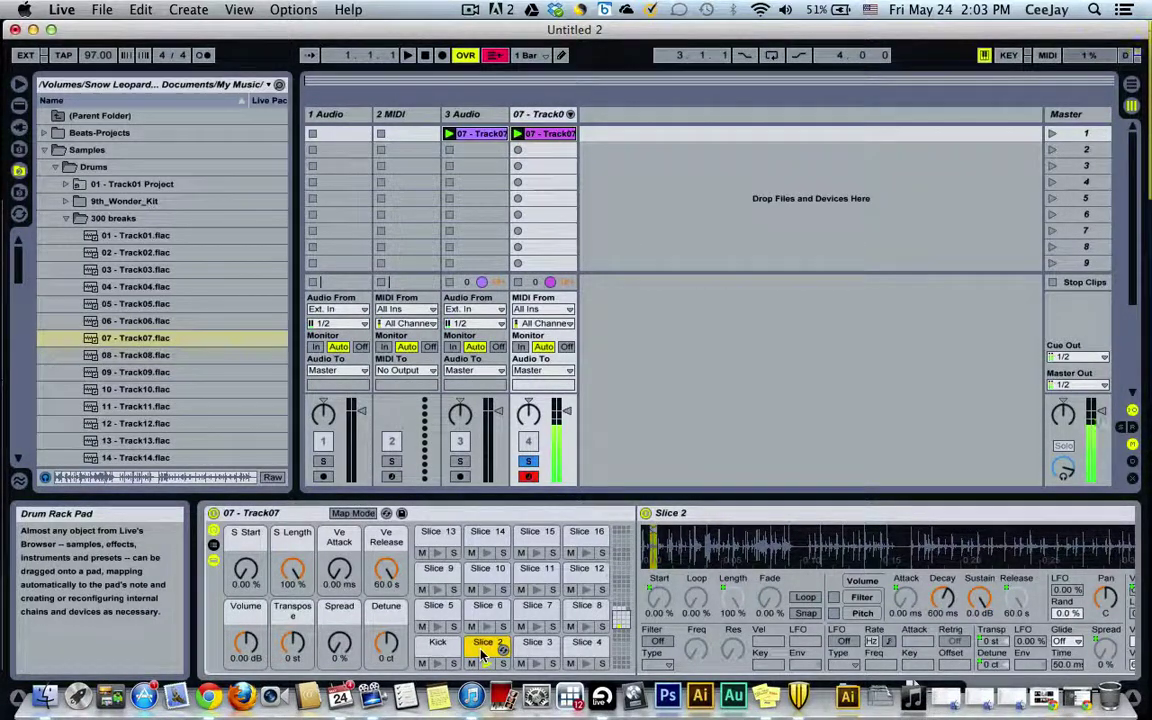
pyautogui.moveTo(760, 546); pyautogui.dragTo(912, 684)
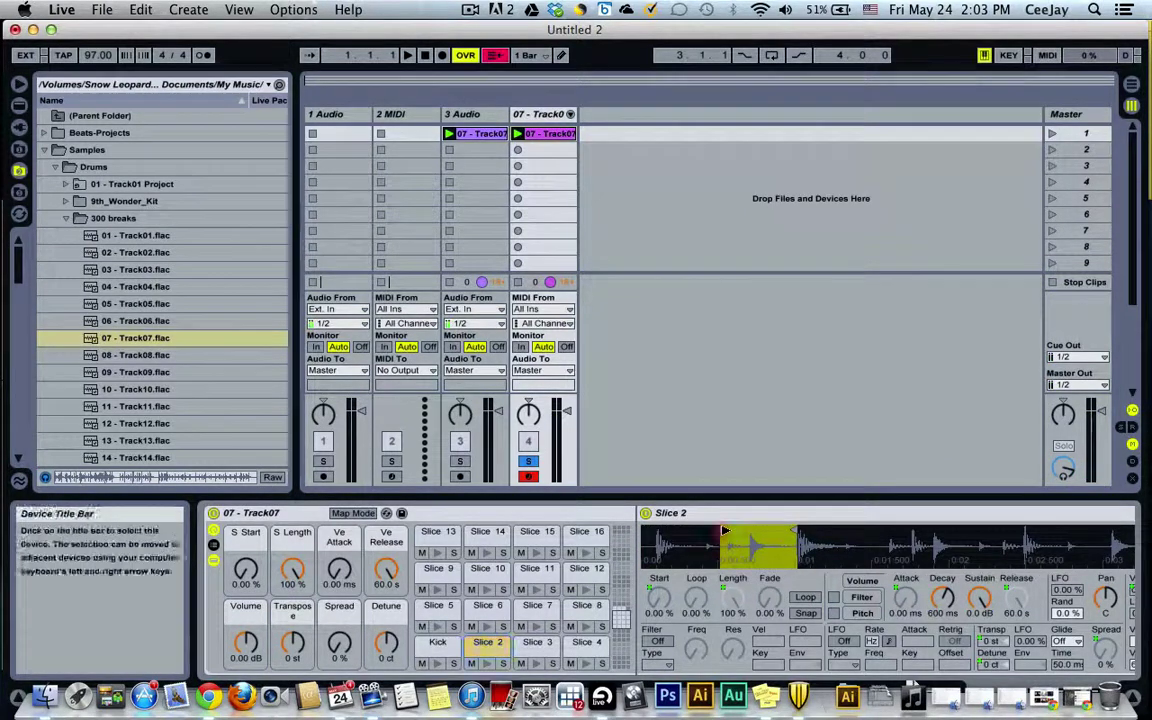
pyautogui.click(752, 529)
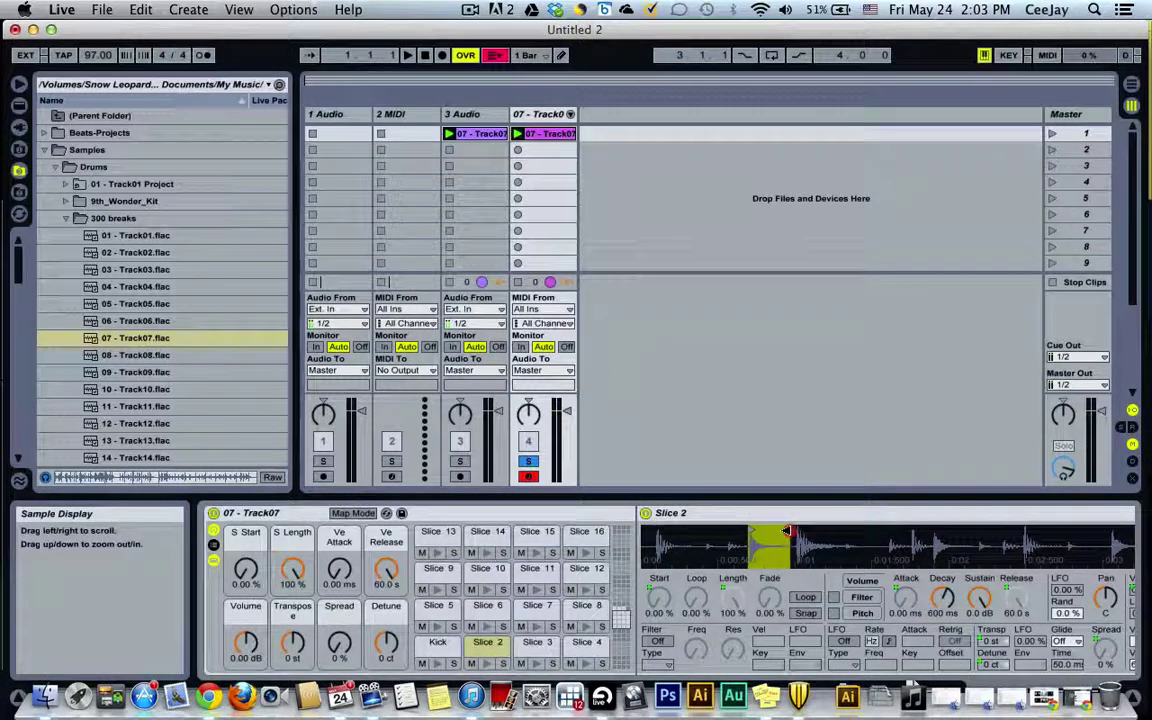
pyautogui.click(791, 531)
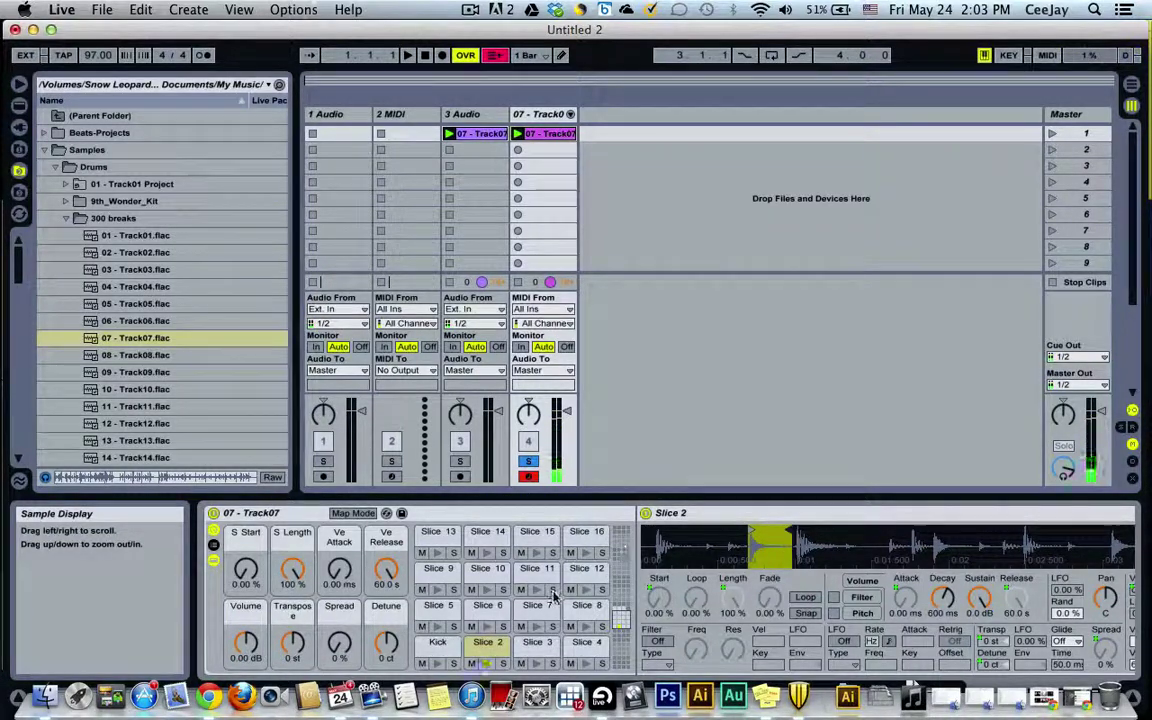
# Step: Rename the Slice 2 pad as Snare and swap it with the Slice 5 pad directly above Kick
pyautogui.rightClick(485, 645)
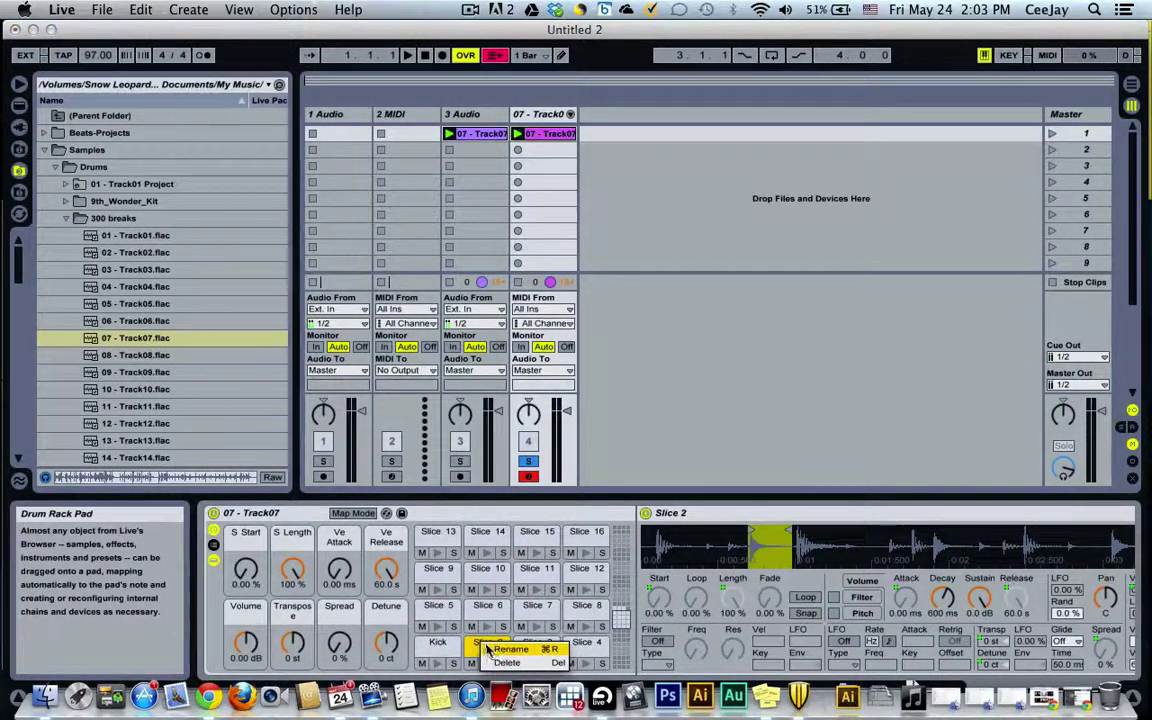
pyautogui.click(510, 649)
pyautogui.write('Snare')
pyautogui.click(490, 650)
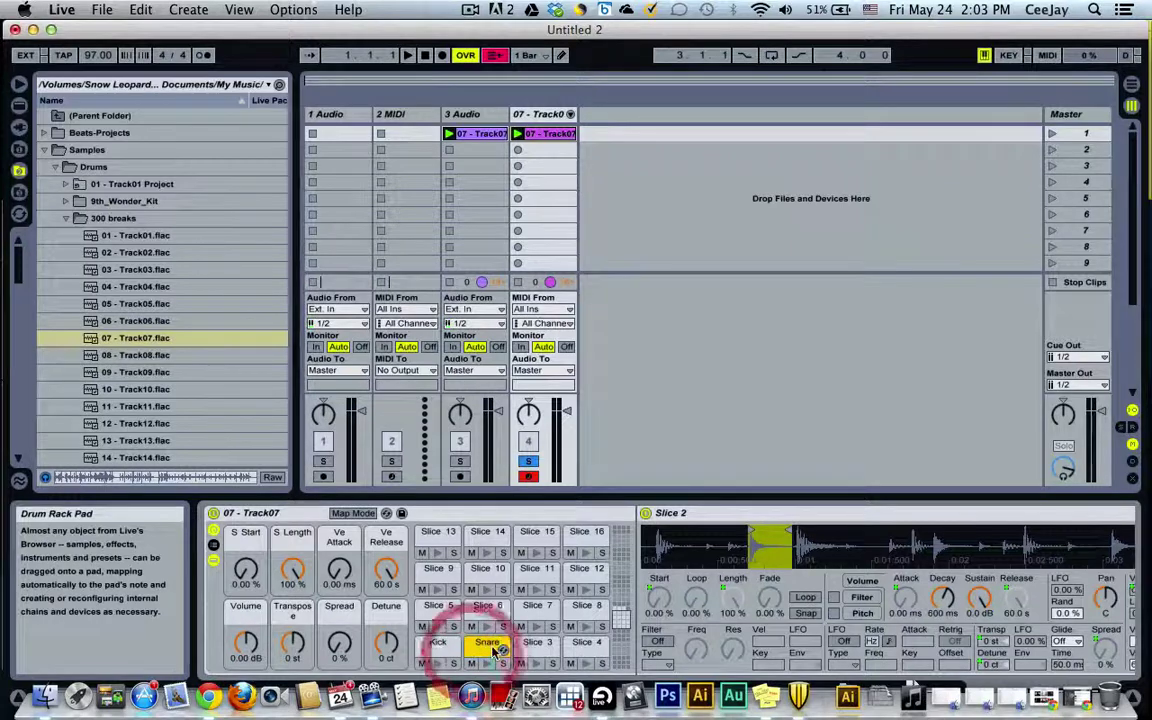
pyautogui.moveTo(488, 625); pyautogui.dragTo(428, 620)
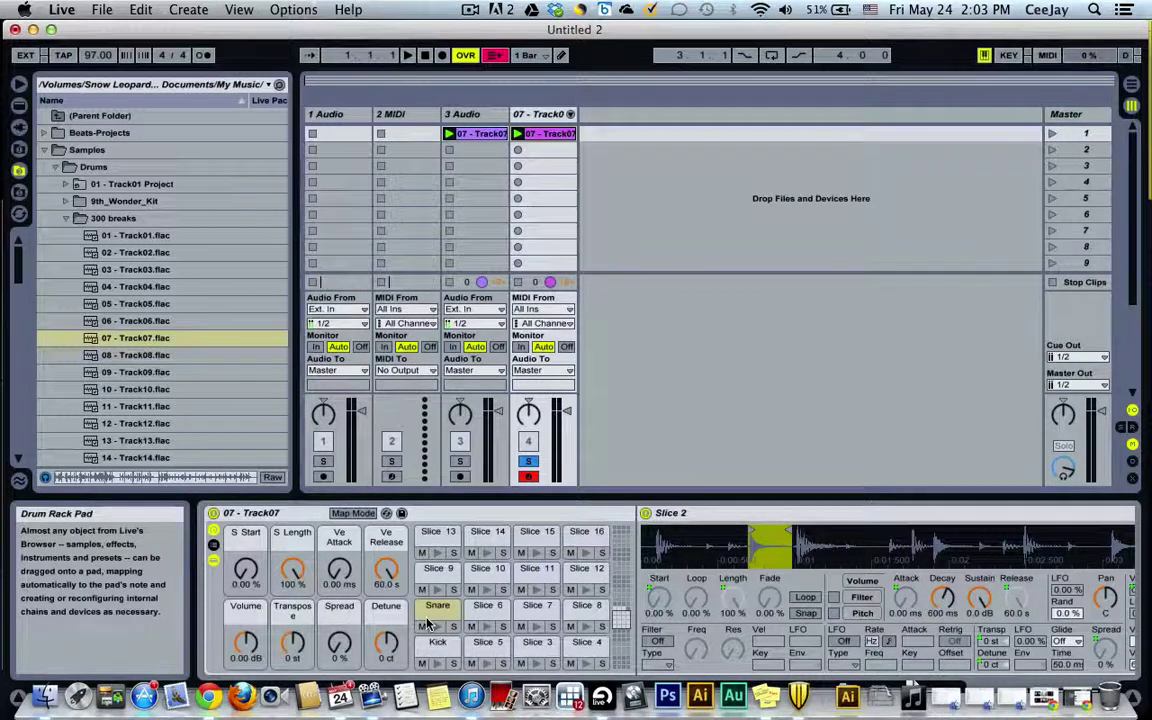
# Step: Trim the start of the Slice 3 pad's sample region to the attack of its hit
pyautogui.click(530, 656)
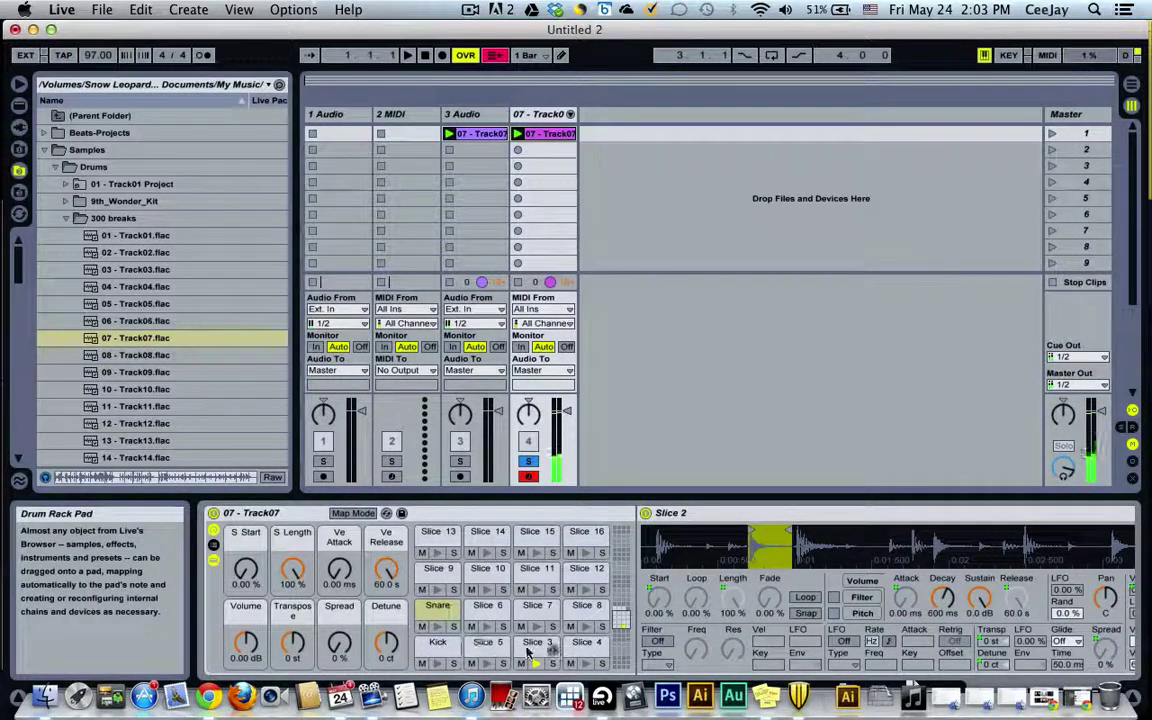
pyautogui.click(533, 643)
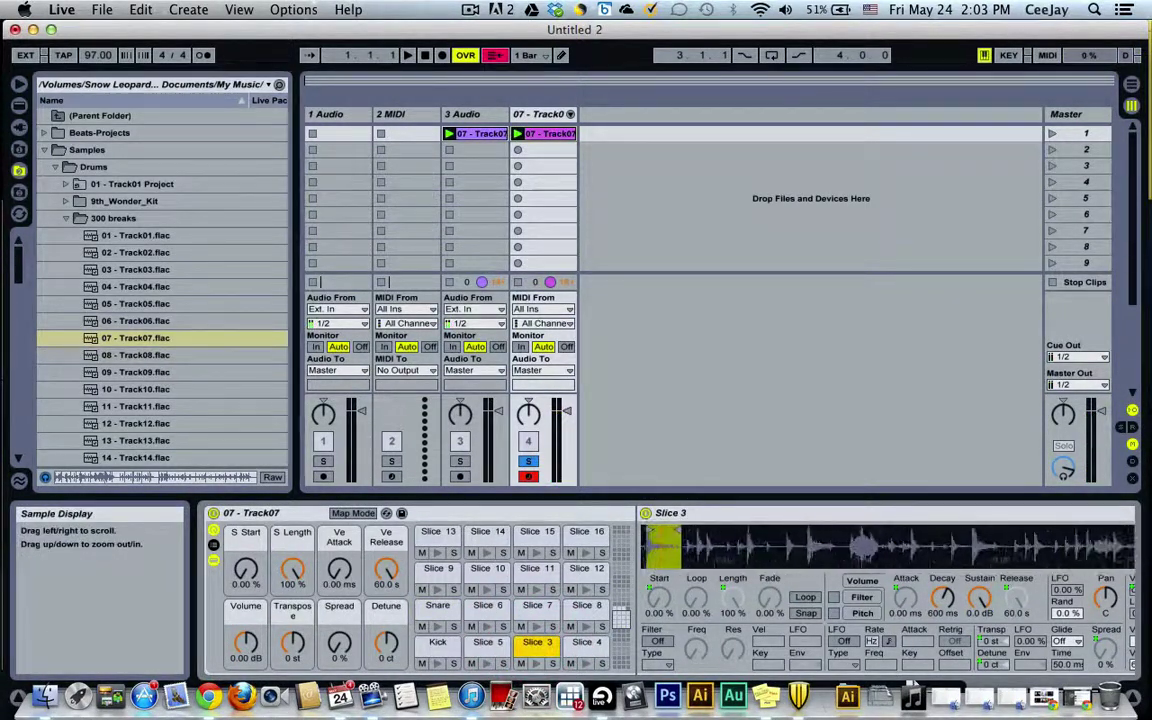
pyautogui.moveTo(662, 543); pyautogui.dragTo(662, 578)
pyautogui.moveTo(707, 530); pyautogui.dragTo(690, 532)
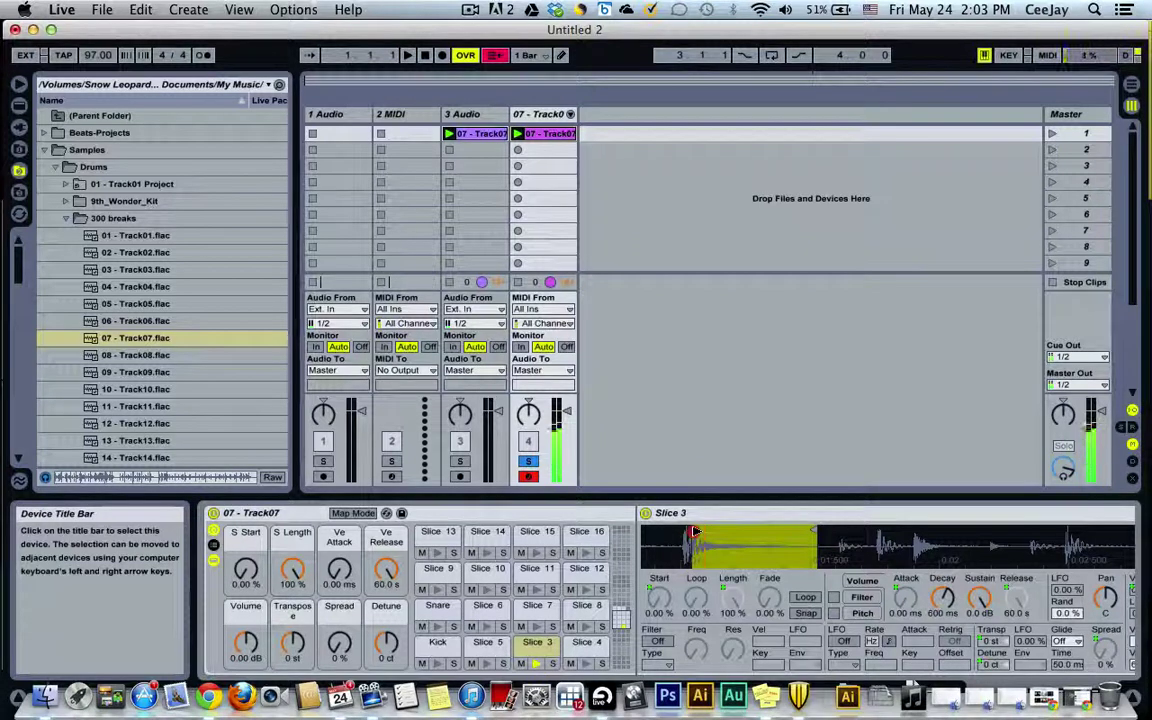
pyautogui.click(695, 531)
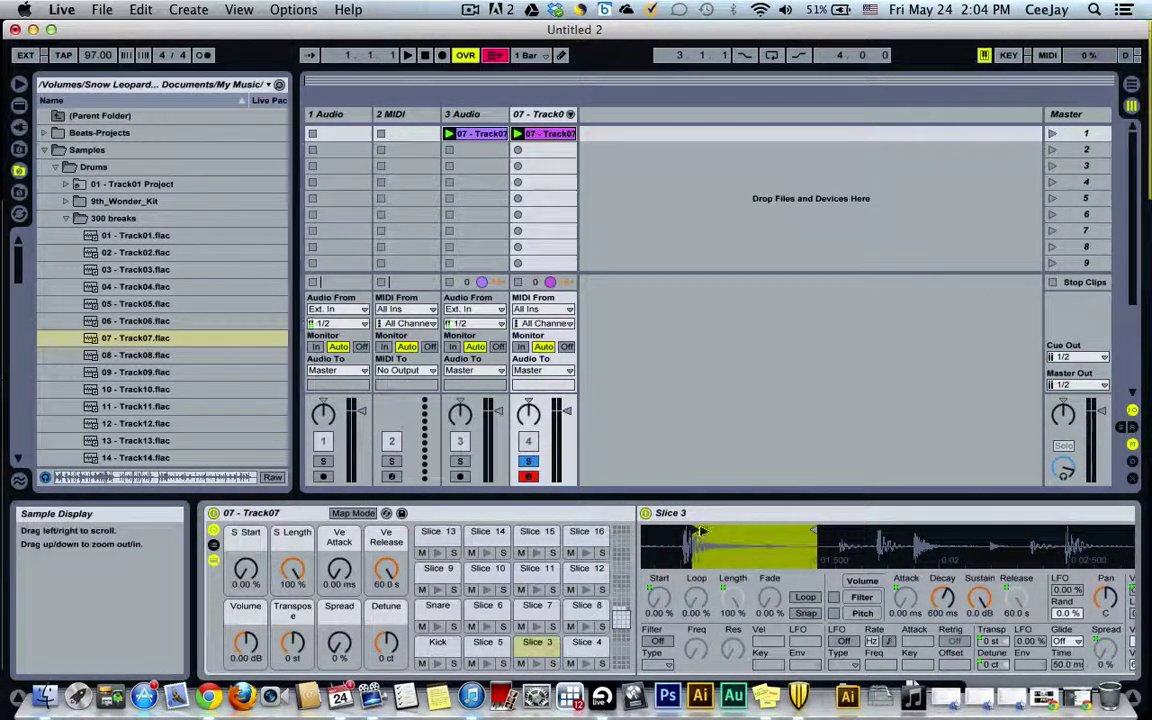
# Step: Enable Slice 3's filter as an HP12 high-pass with the cutoff frequency at 198 Hz
pyautogui.click(656, 640)
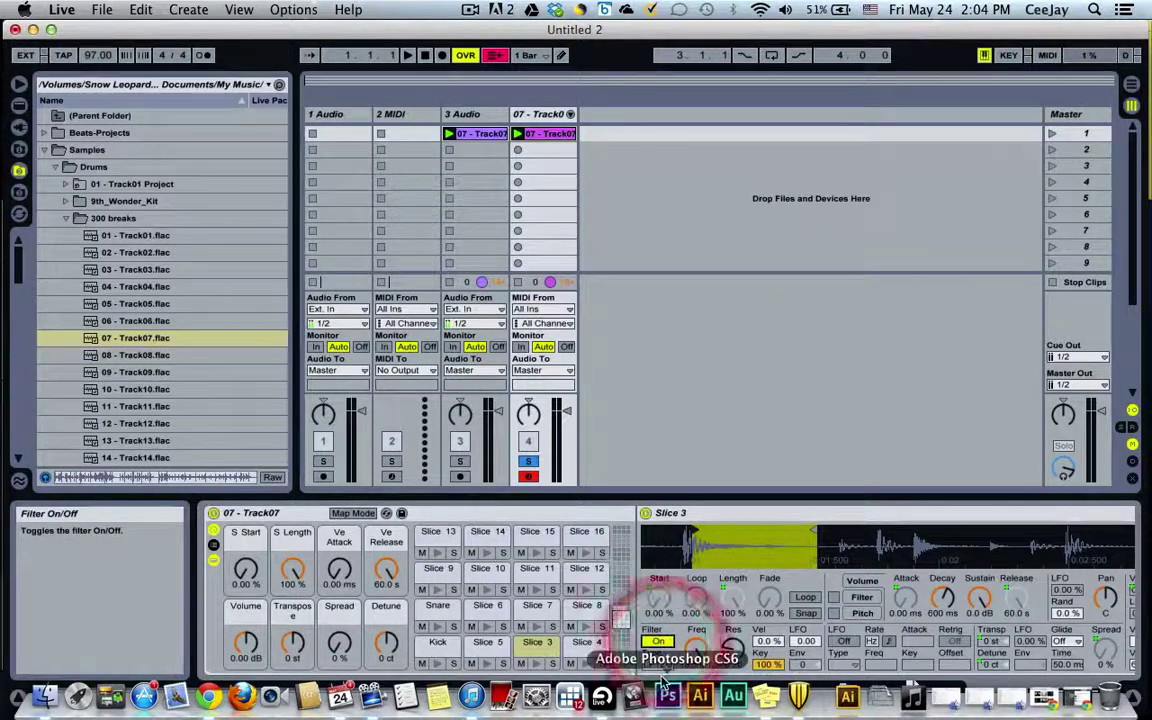
pyautogui.click(658, 665)
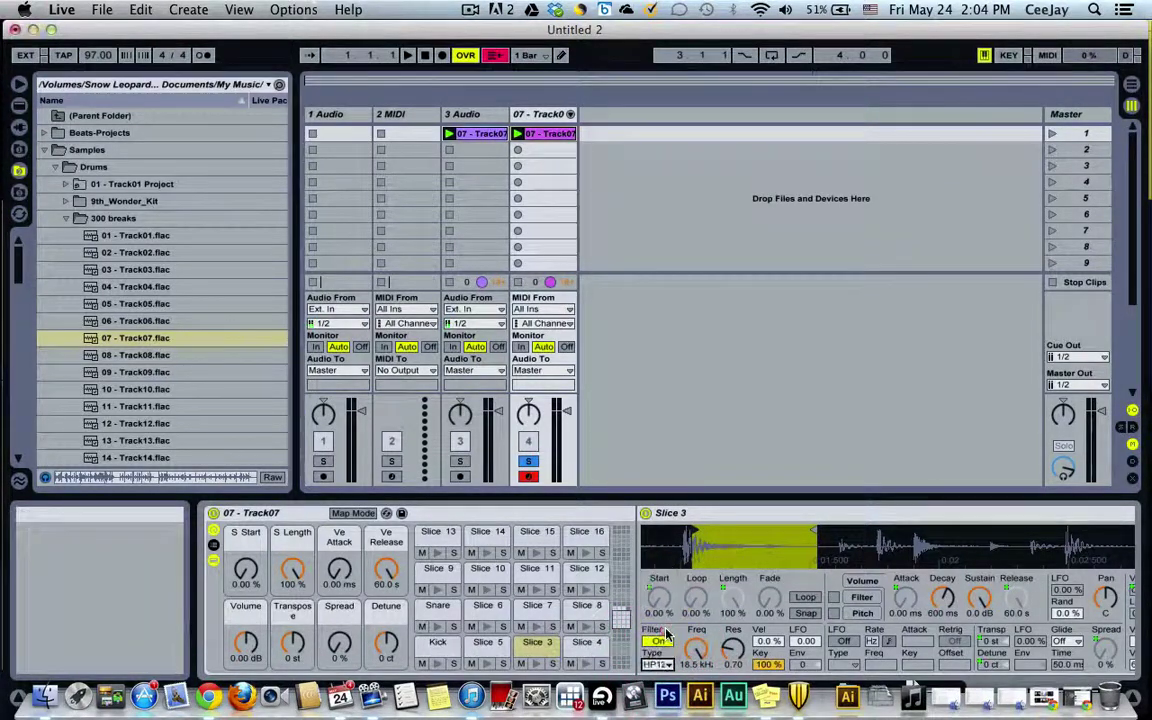
pyautogui.click(654, 623)
pyautogui.moveTo(697, 648); pyautogui.dragTo(697, 674)
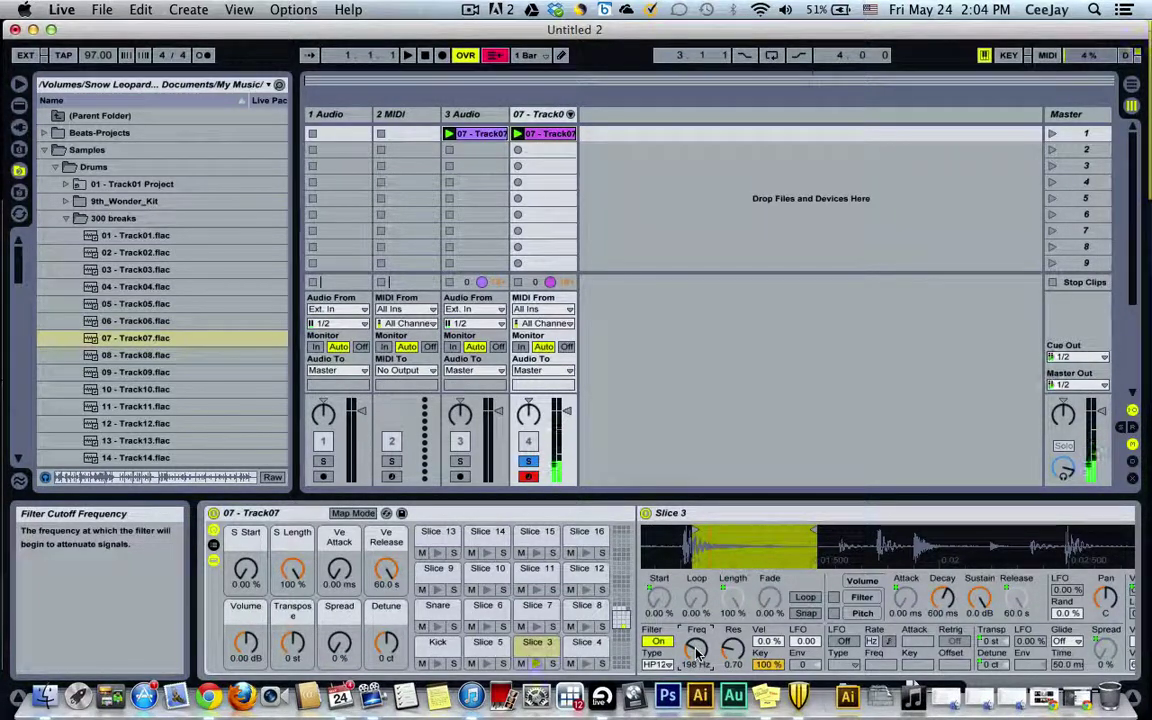
# Step: Rename the Slice 3 pad as Closed Hat
pyautogui.click(543, 649)
pyautogui.rightClick(553, 655)
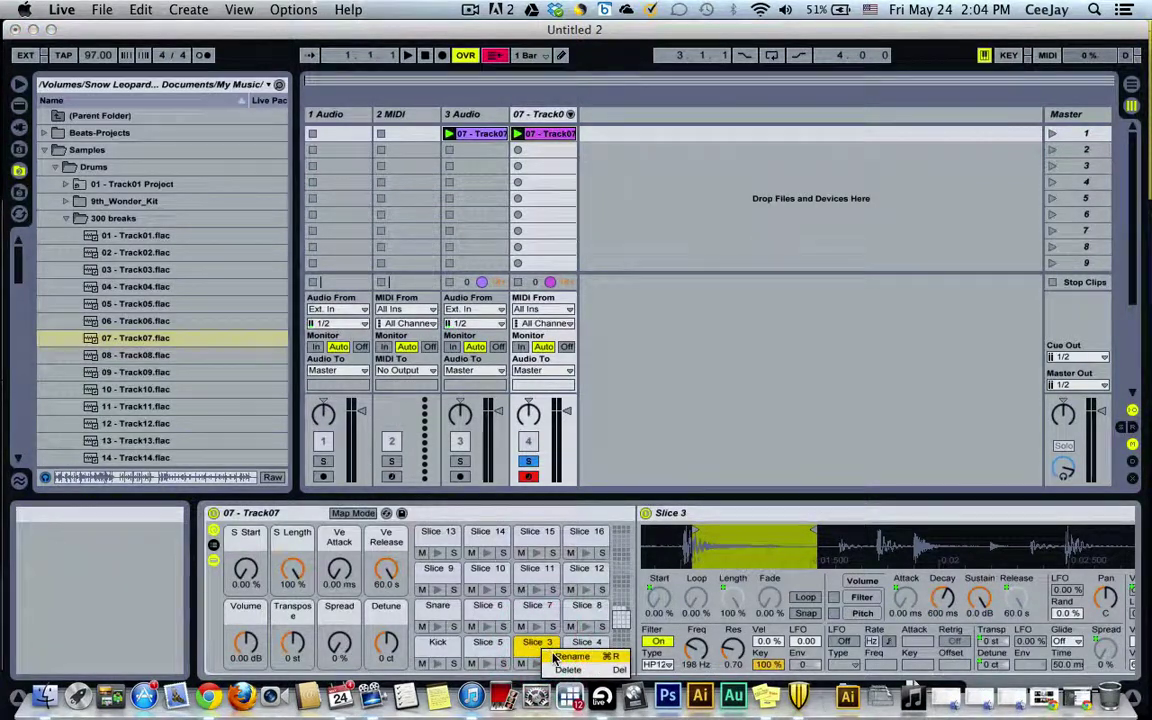
pyautogui.click(560, 657)
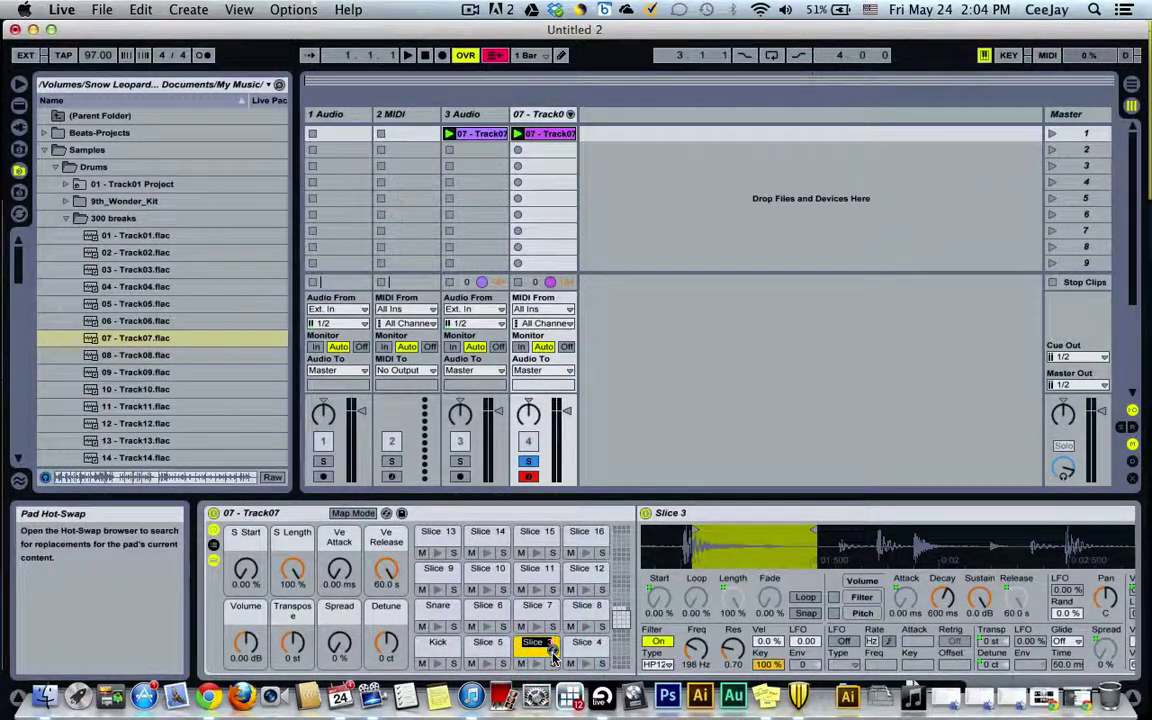
pyautogui.write('Closed Hat')
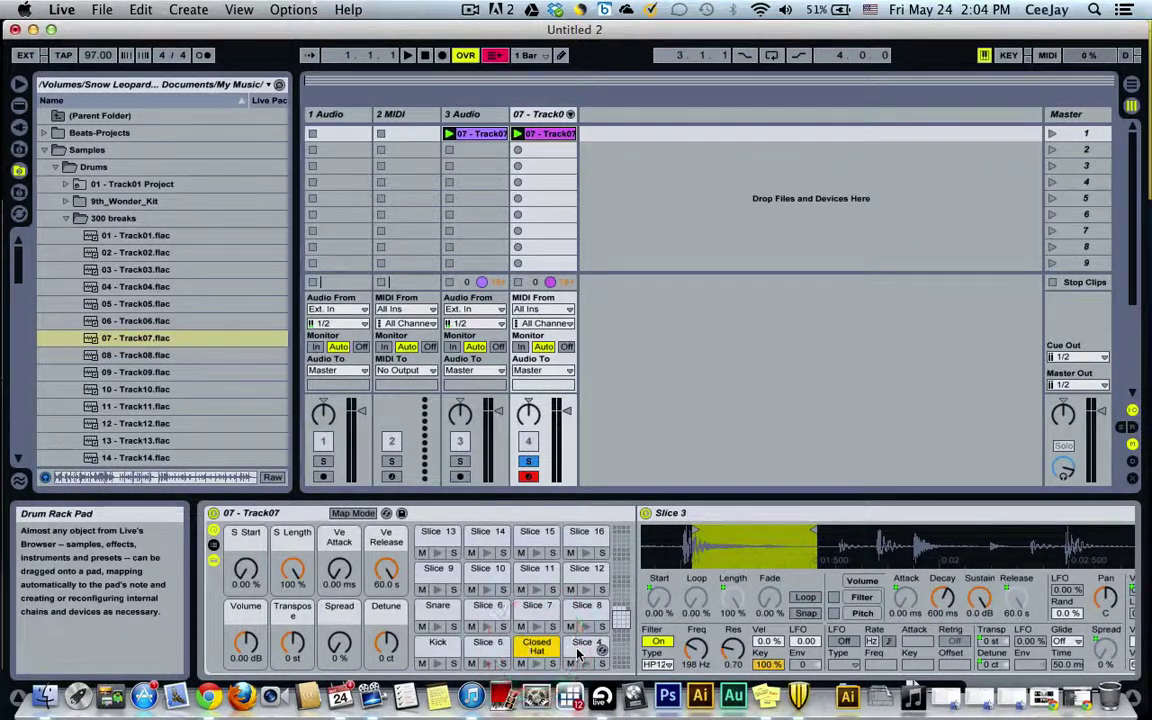
# Step: Shorten the Closed Hat pad's sample region by moving its end earlier into the hit's decay
pyautogui.click(585, 645)
pyautogui.click(530, 647)
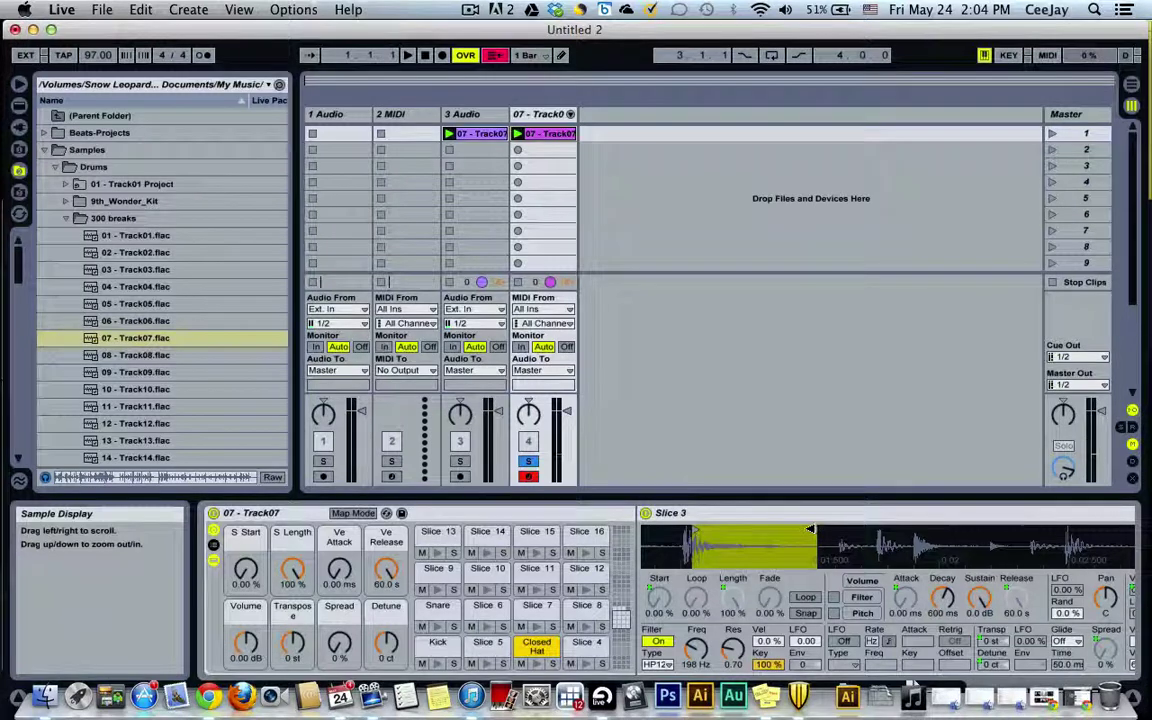
pyautogui.moveTo(810, 530); pyautogui.dragTo(761, 514)
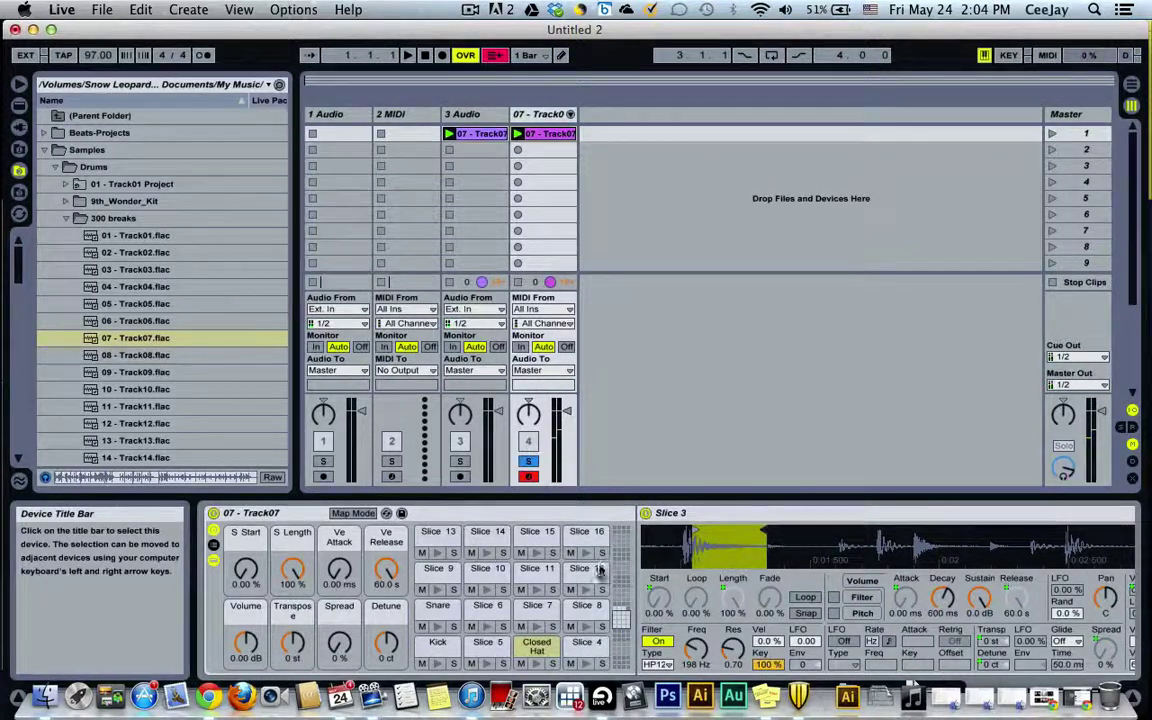
# Step: Rename the Closed Hat pad as Open Hat, preview it, and swap it with the Slice 11 pad
pyautogui.rightClick(536, 647)
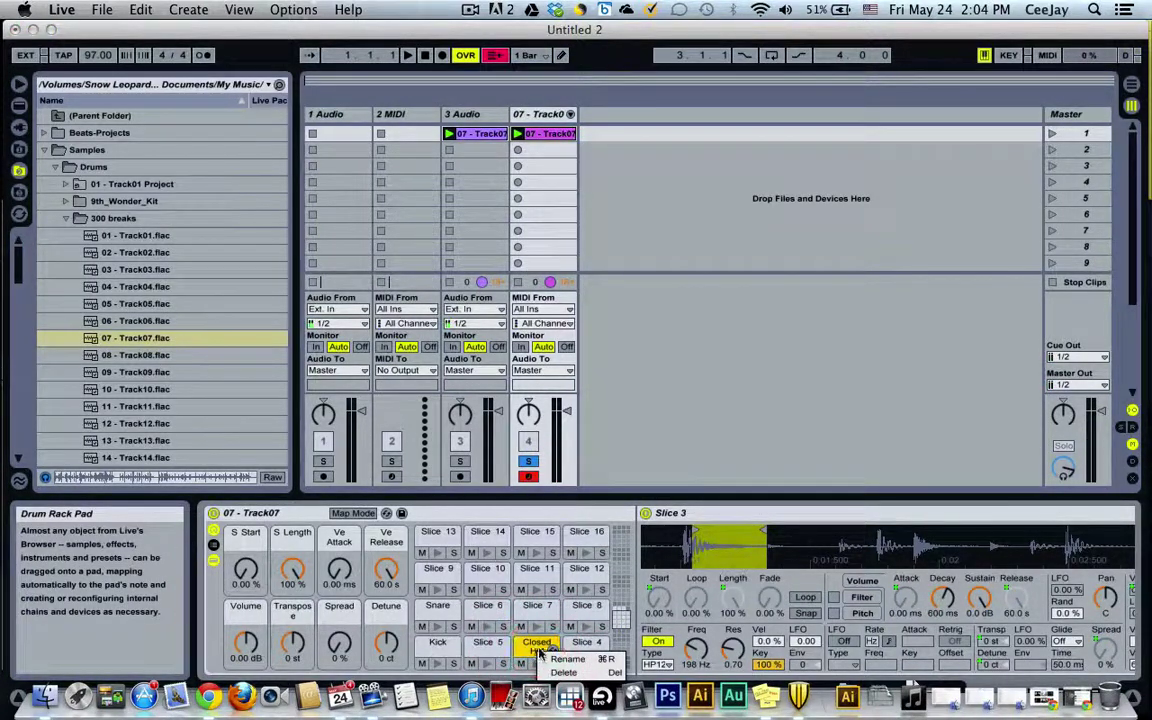
pyautogui.click(538, 648)
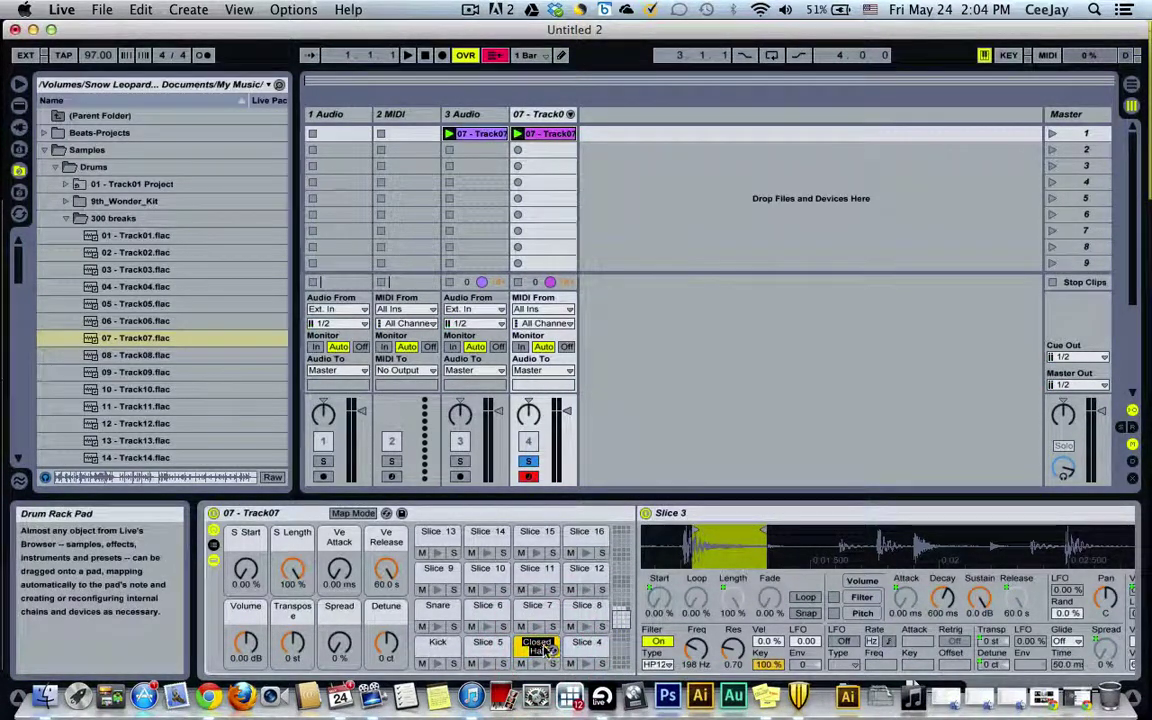
pyautogui.write('Open Hat')
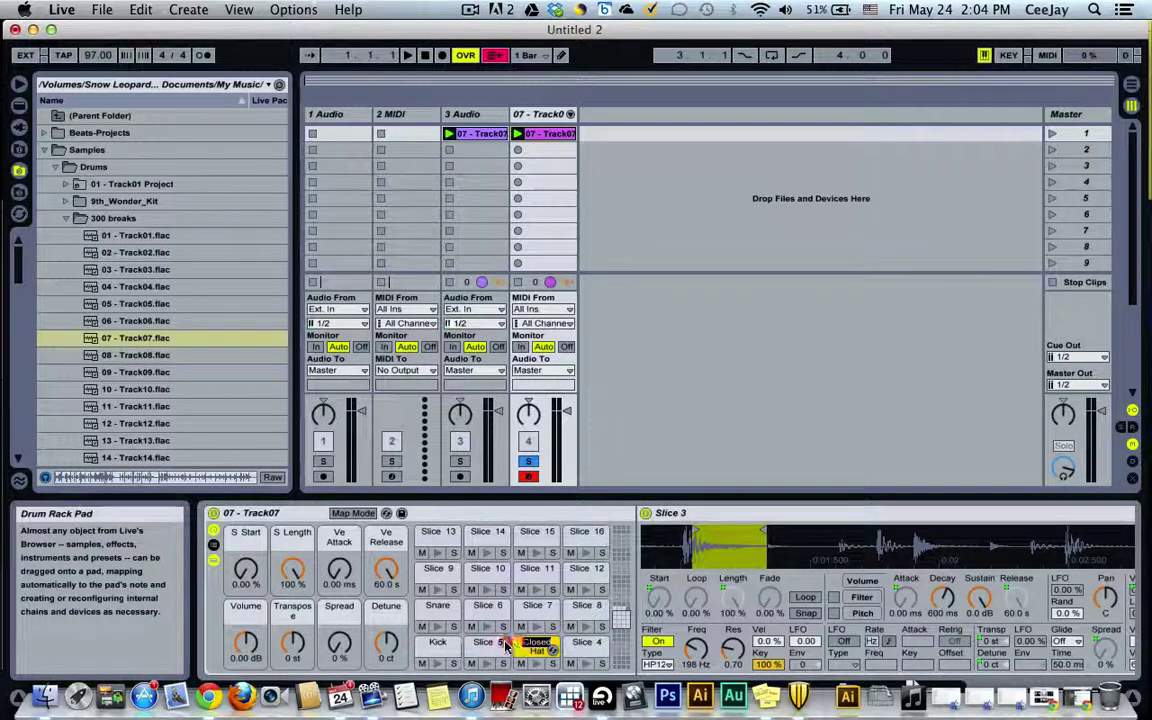
pyautogui.click(502, 644)
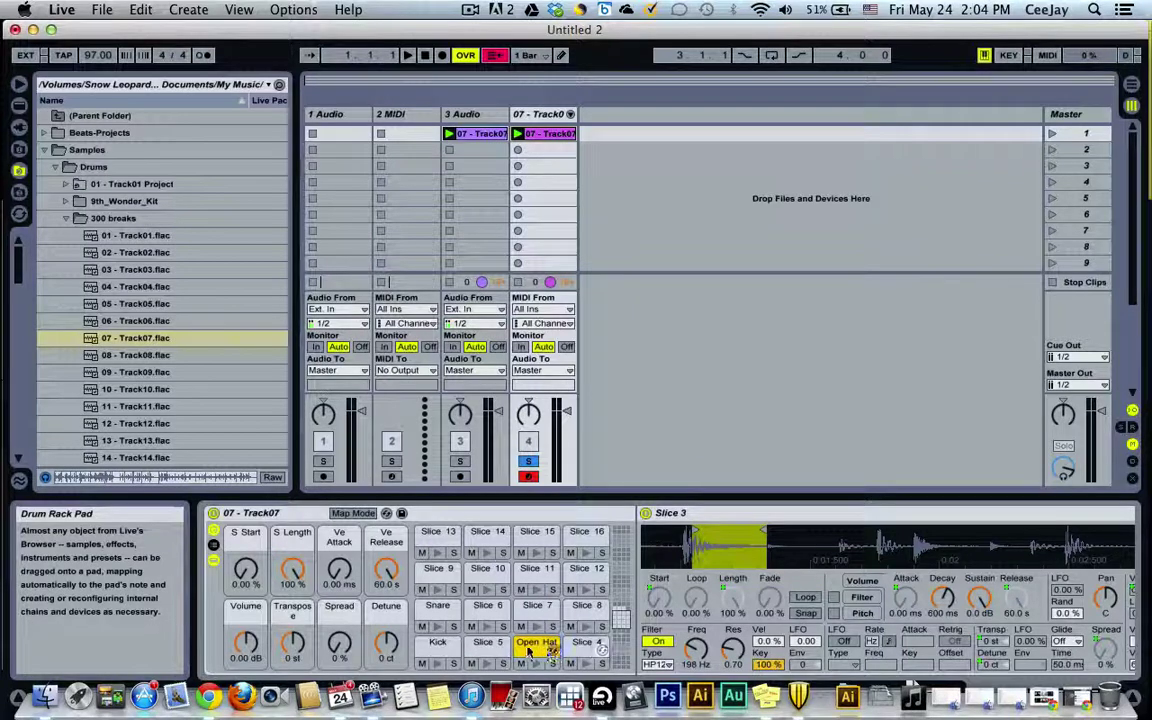
pyautogui.click(537, 663)
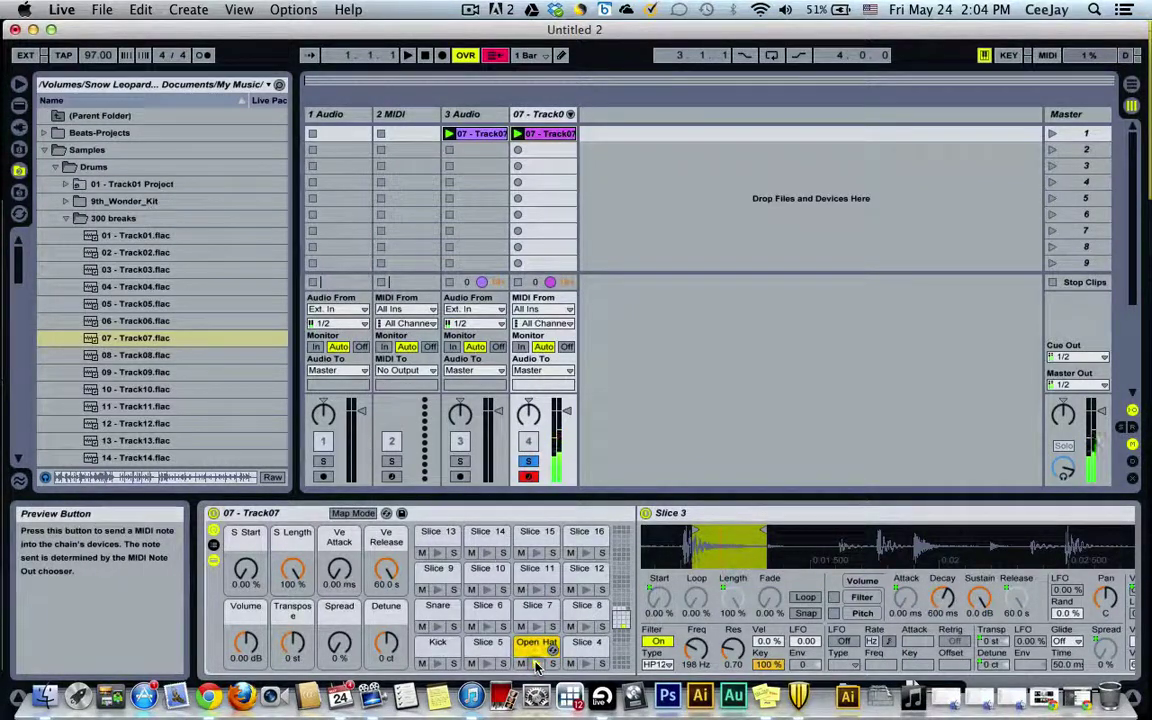
pyautogui.click(537, 663)
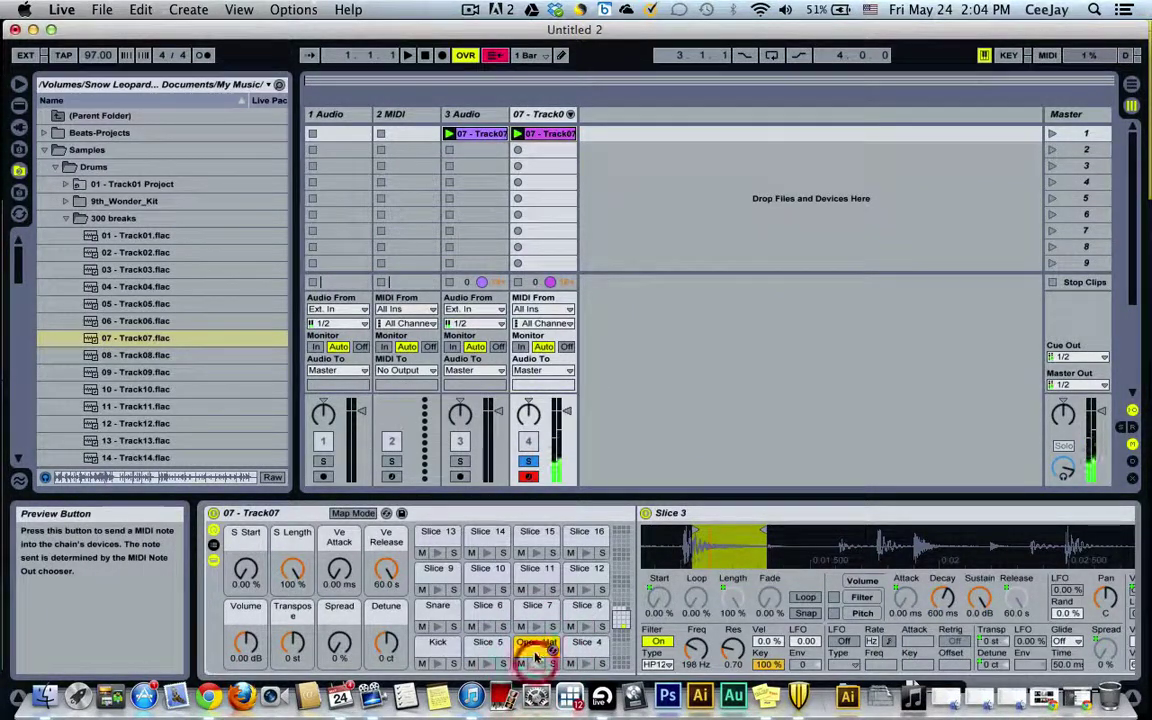
pyautogui.moveTo(537, 657); pyautogui.dragTo(534, 574)
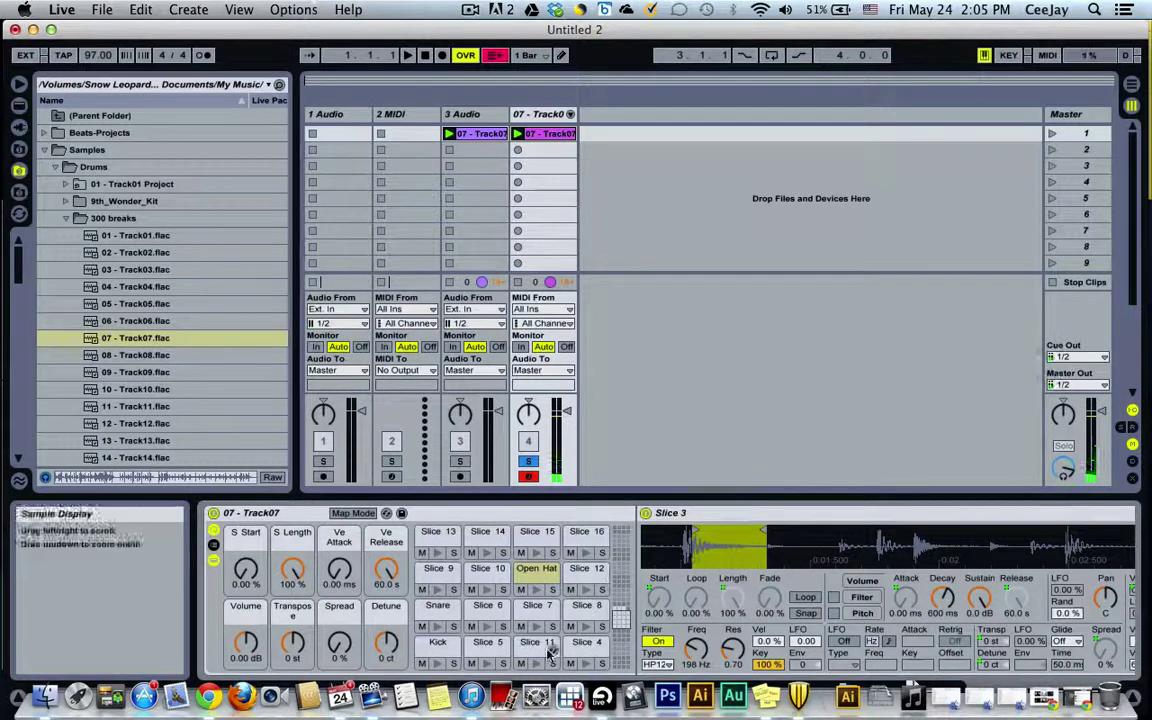
# Step: Shorten the Slice 6 pad's sample region by moving its end slightly earlier
pyautogui.click(530, 645)
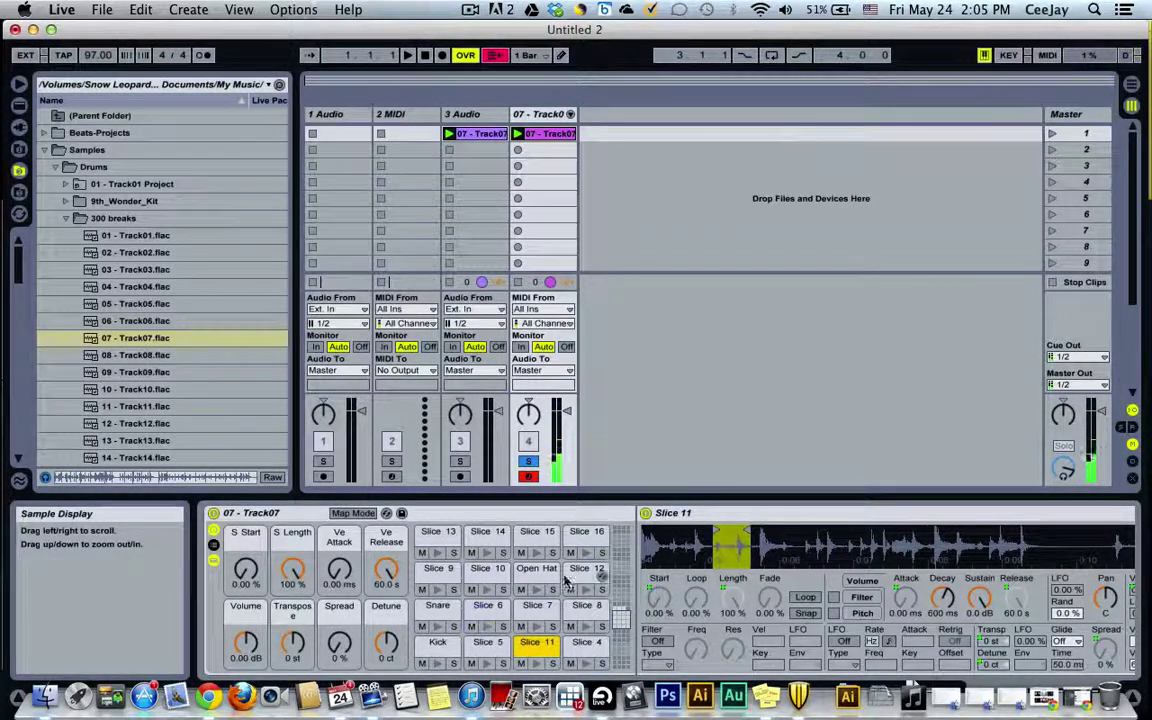
pyautogui.click(487, 607)
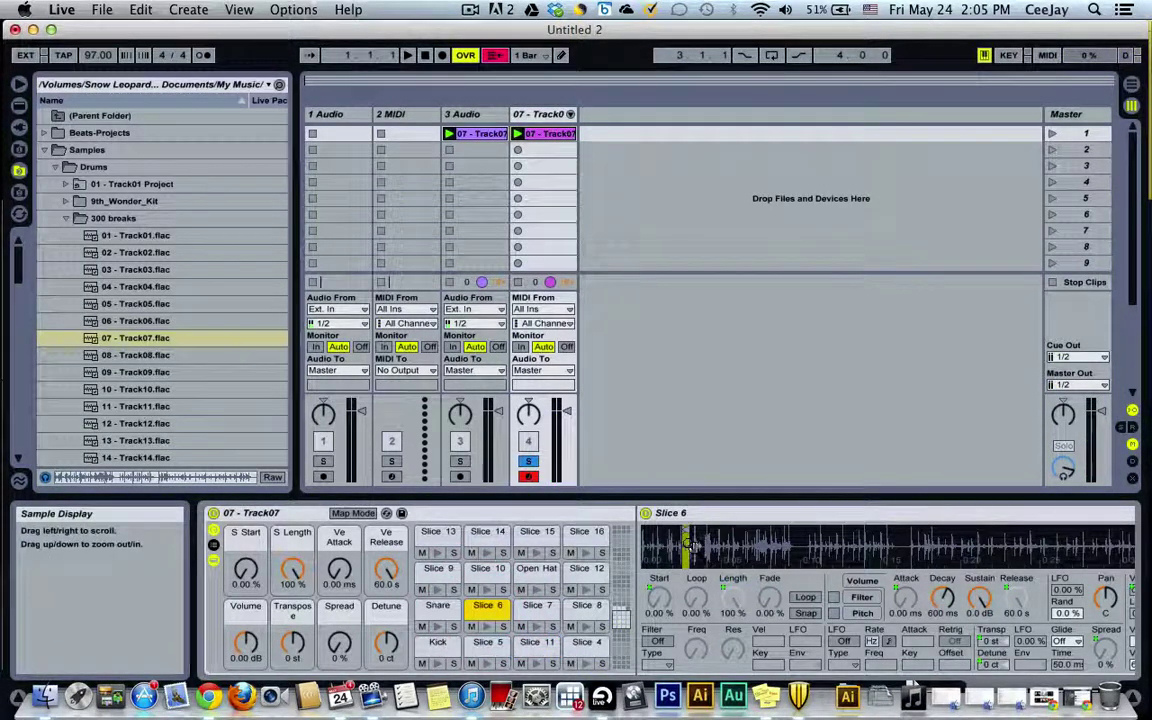
pyautogui.moveTo(695, 548); pyautogui.dragTo(662, 530)
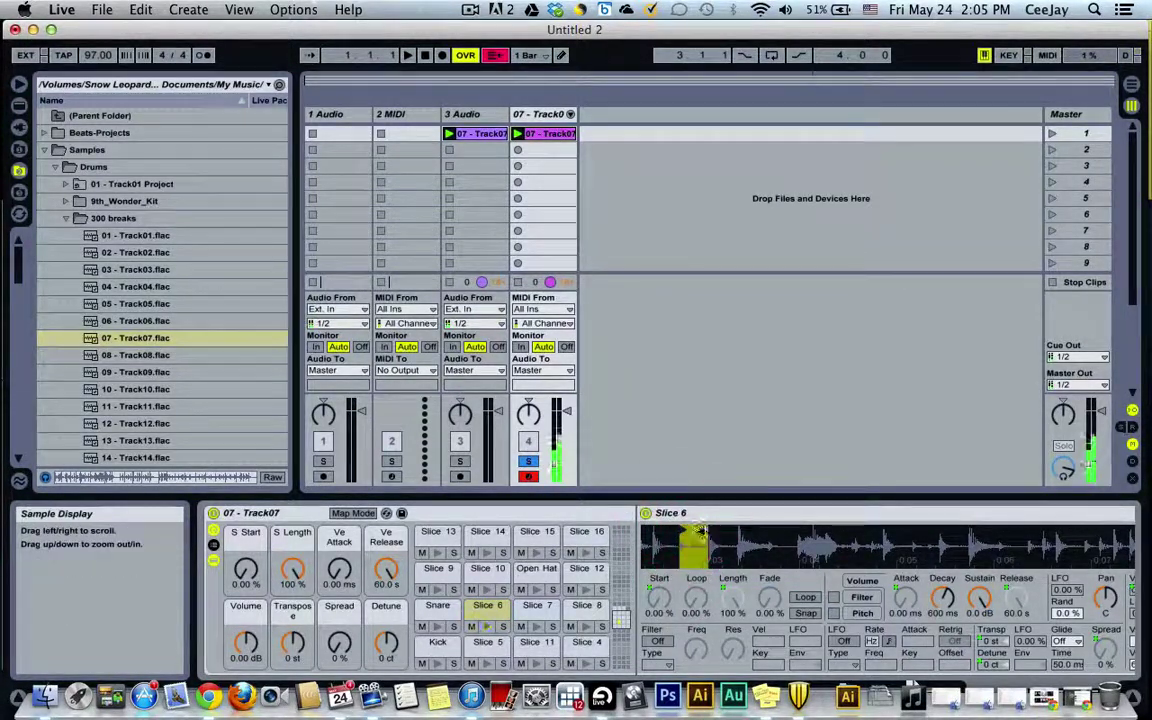
pyautogui.click(630, 478)
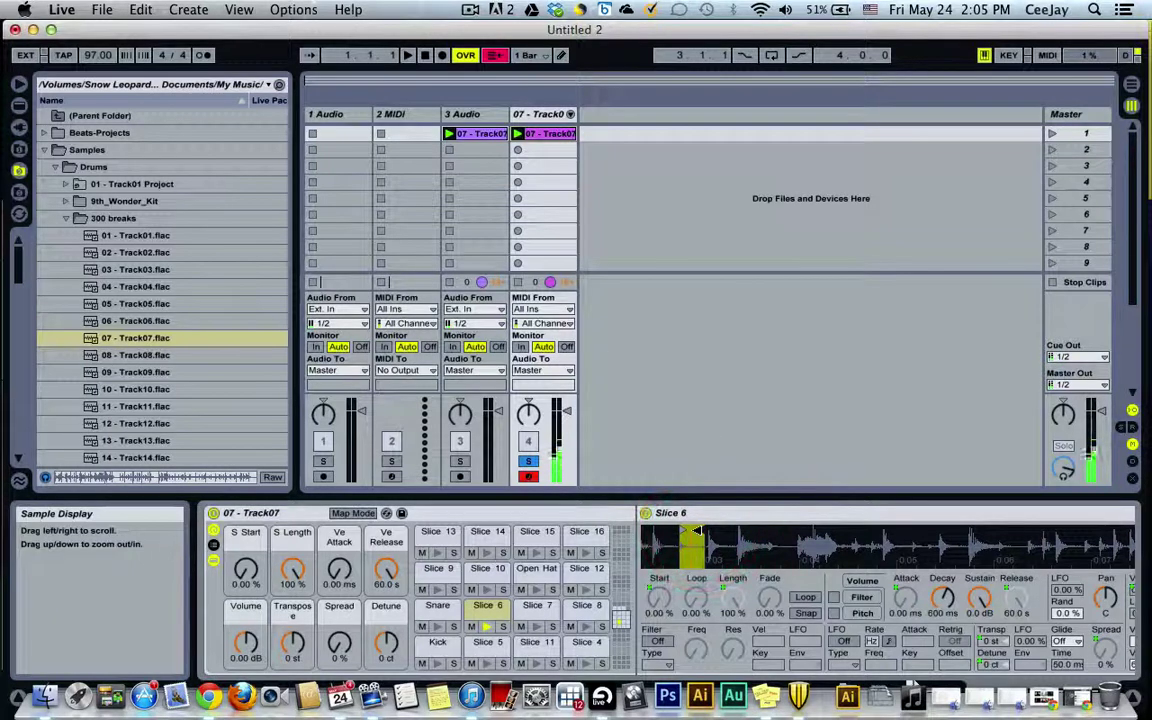
# Step: Rename the Slice 6 pad as Closed Hat and swap it with the Slice 7 pad directly below Open Hat
pyautogui.click(490, 610)
pyautogui.rightClick(498, 611)
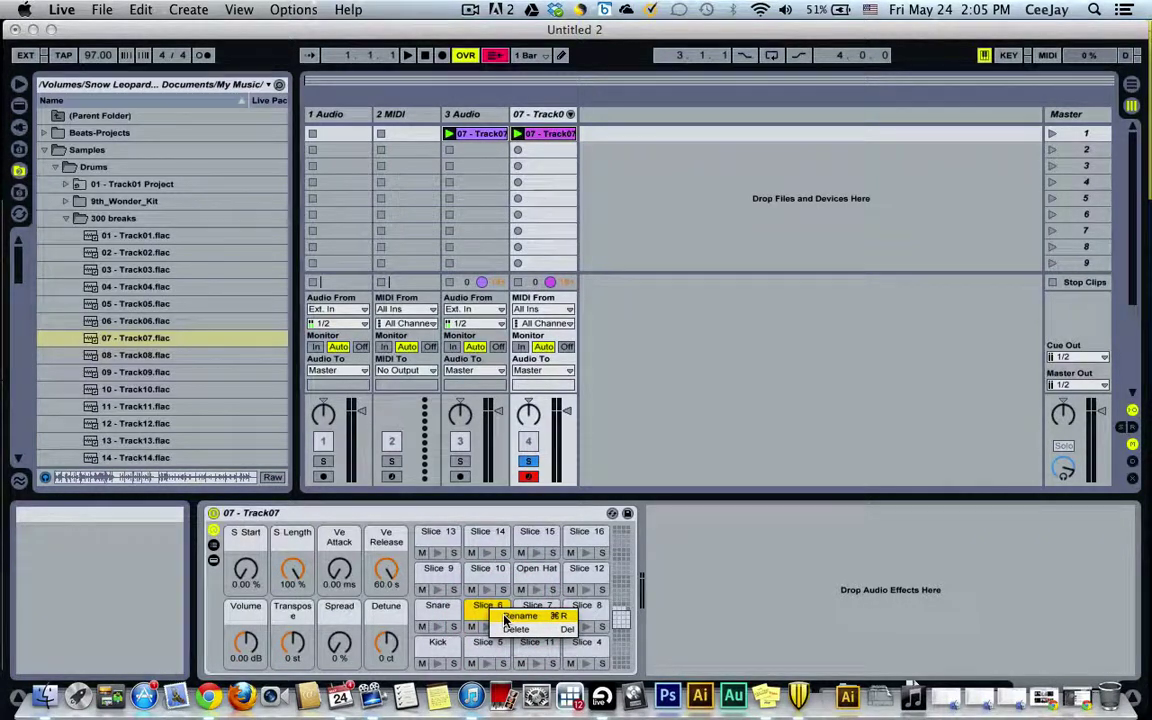
pyautogui.click(505, 617)
pyautogui.write('Closed')
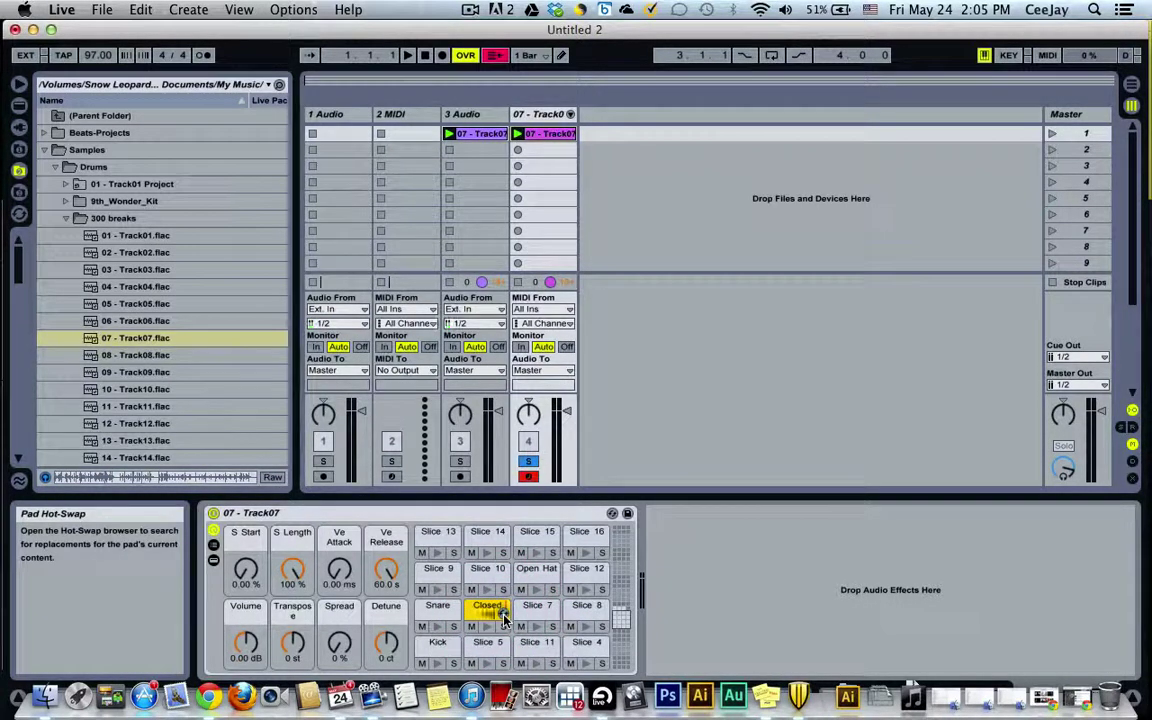
pyautogui.click(438, 610)
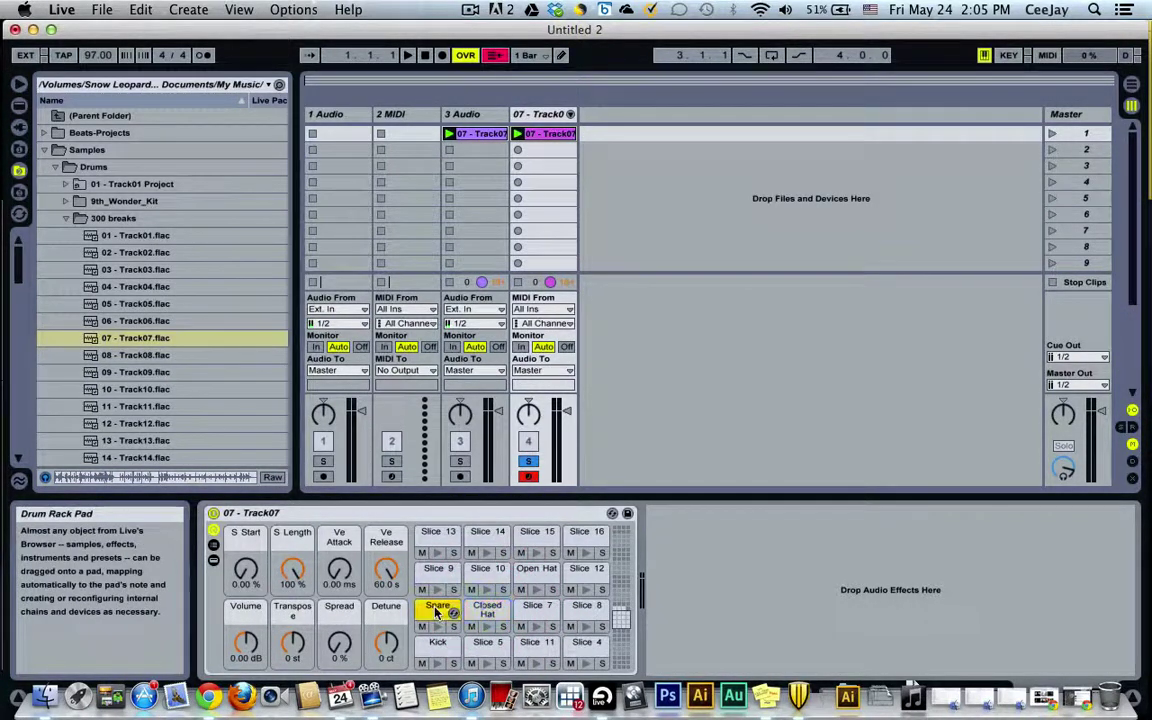
pyautogui.click(498, 618)
pyautogui.moveTo(520, 617); pyautogui.dragTo(536, 612)
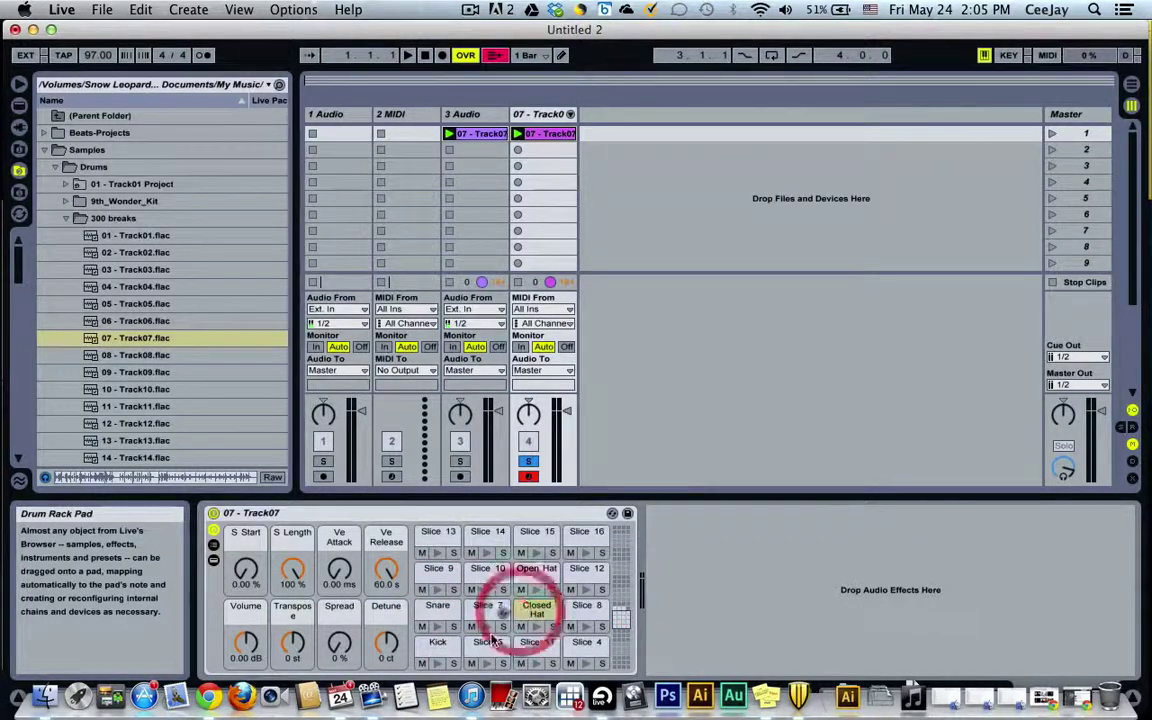
# Step: Delete all unused slice pads among the 16 pads from C1 to D#2, keeping Kick, Snare, Closed Hat and Open Hat
pyautogui.click(483, 648)
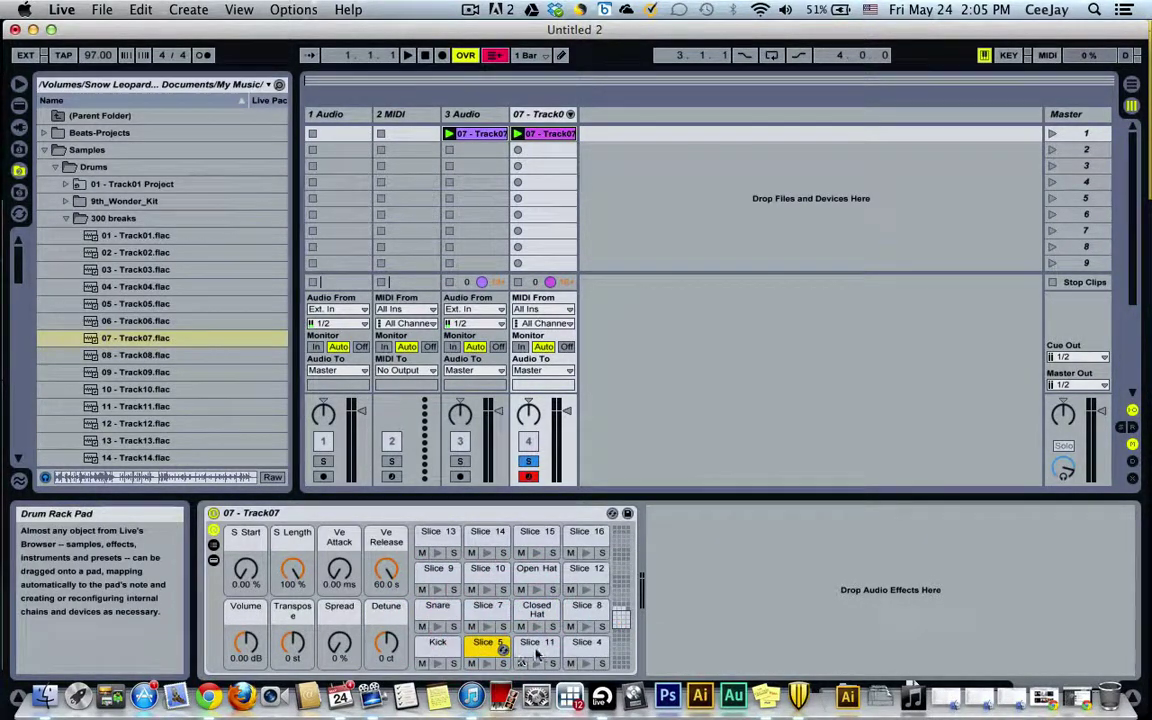
pyautogui.moveTo(483, 648)
pyautogui.mouseDown()
pyautogui.moveTo(580, 645)
pyautogui.moveTo(580, 618)
pyautogui.moveTo(484, 612)
pyautogui.moveTo(487, 568)
pyautogui.moveTo(588, 570)
pyautogui.mouseUp()
pyautogui.keyDown('super'); pyautogui.click(437, 572); pyautogui.keyUp('super')
pyautogui.press('BackSpace')
pyautogui.click(586, 535)
pyautogui.press('BackSpace')
pyautogui.click(536, 535)
pyautogui.press('BackSpace')
pyautogui.click(487, 535)
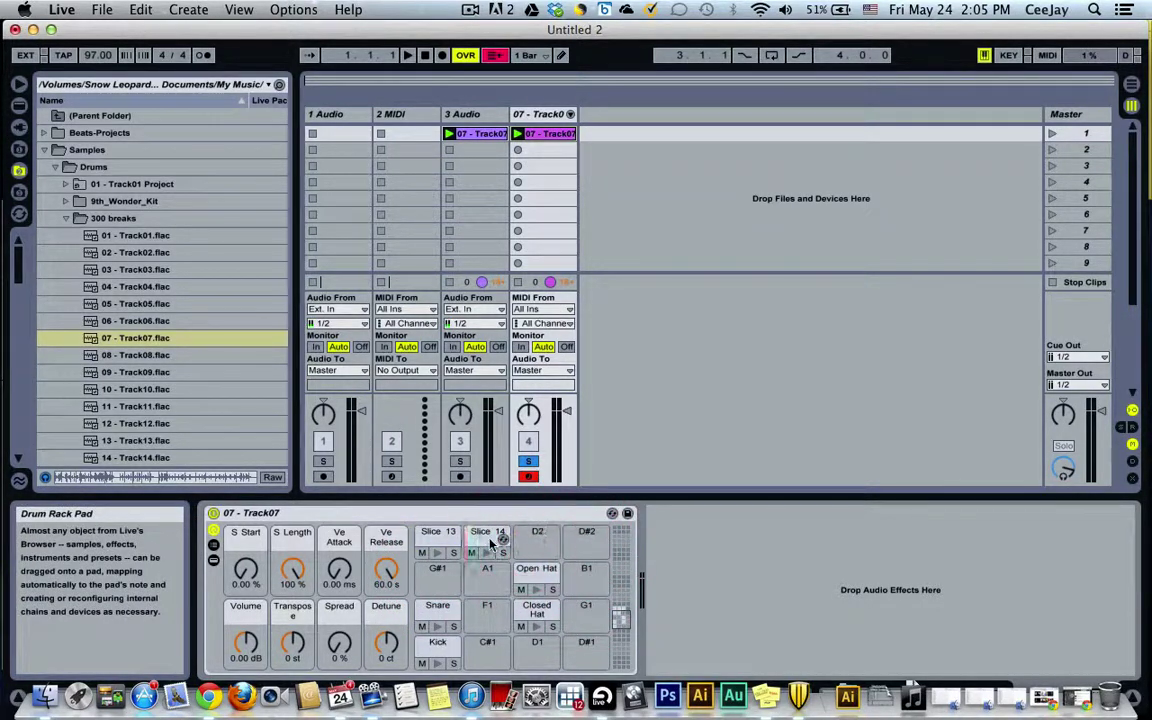
pyautogui.press('BackSpace')
pyautogui.click(440, 535)
pyautogui.press('BackSpace')
# Step: Delete the remaining slice pads on E2, F2 and F#2, including Slice 18 and Slice 19
pyautogui.scroll(6, 486, 603)
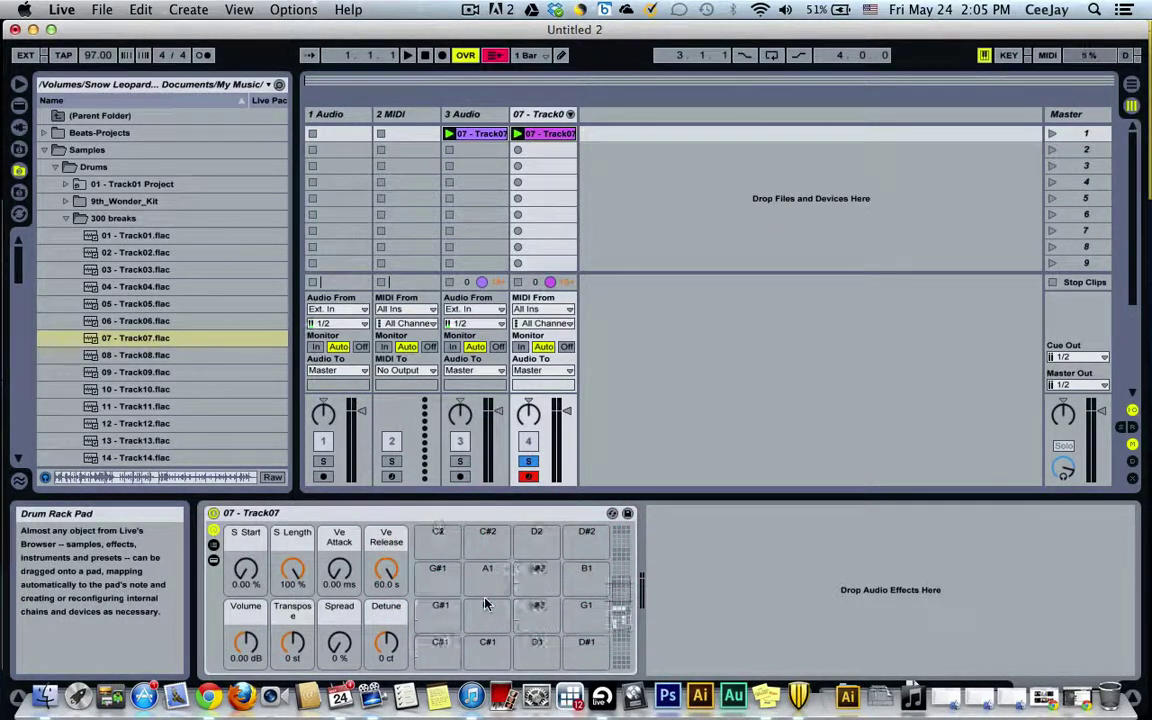
pyautogui.scroll(-3, 486, 603)
pyautogui.click(430, 612)
pyautogui.press('BackSpace')
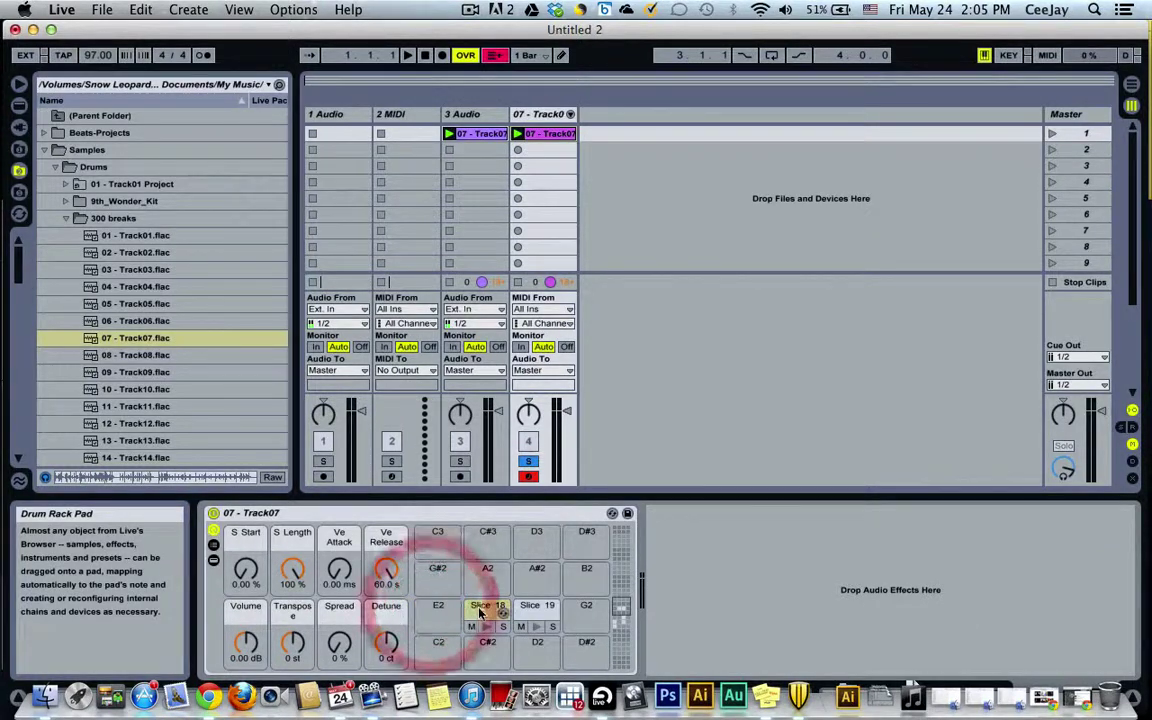
pyautogui.click(478, 610)
pyautogui.press('BackSpace')
pyautogui.click(535, 612)
pyautogui.press('BackSpace')
pyautogui.scroll(-3, 530, 620)
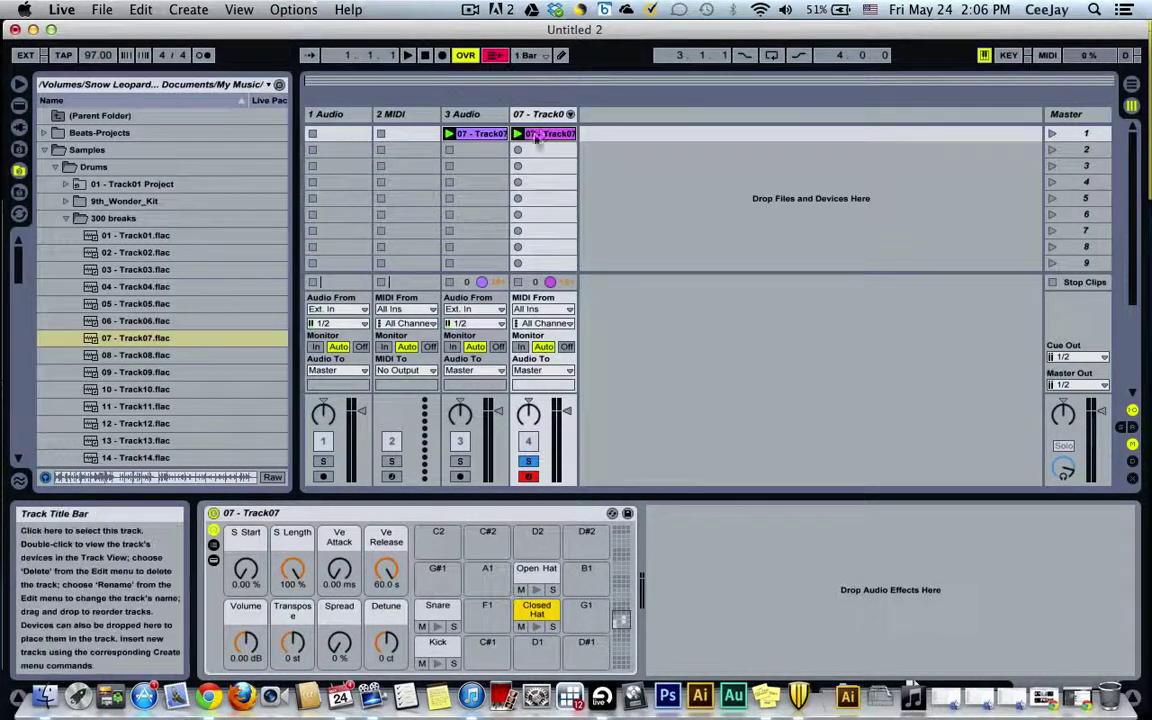
# Step: Move the sliced track's MIDI clip to scene 7, deactivate it, and stop the transport
pyautogui.moveTo(537, 140); pyautogui.dragTo(540, 233)
pyautogui.rightClick(540, 233)
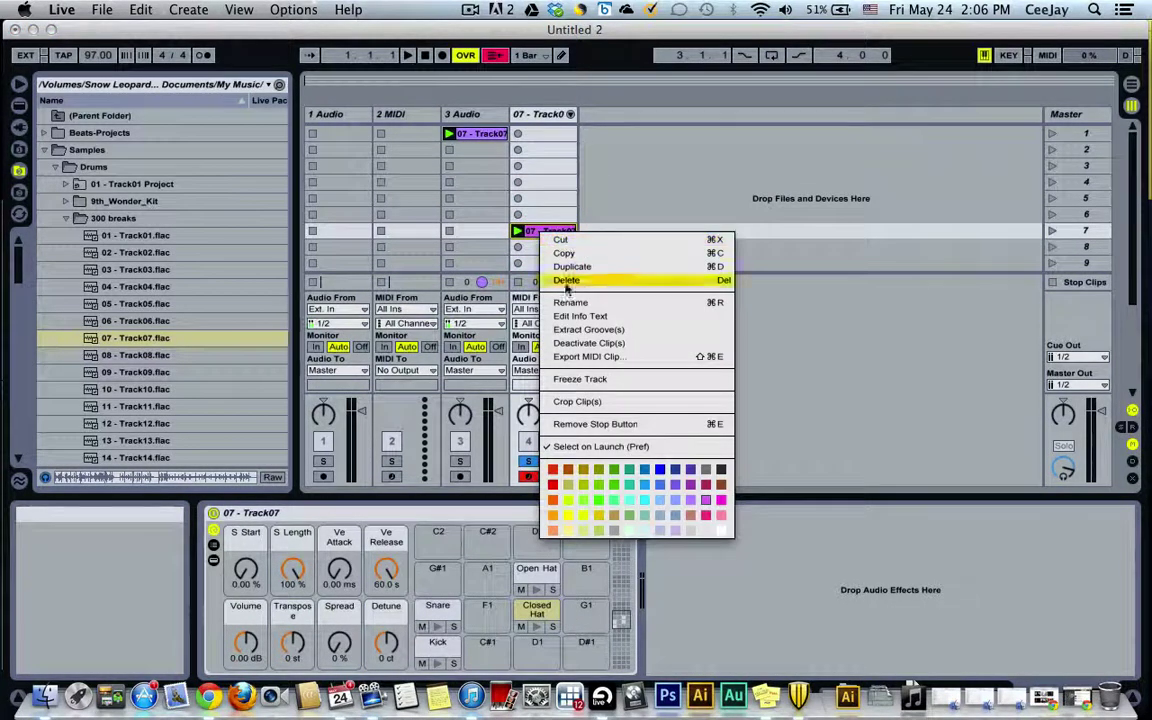
pyautogui.click(580, 343)
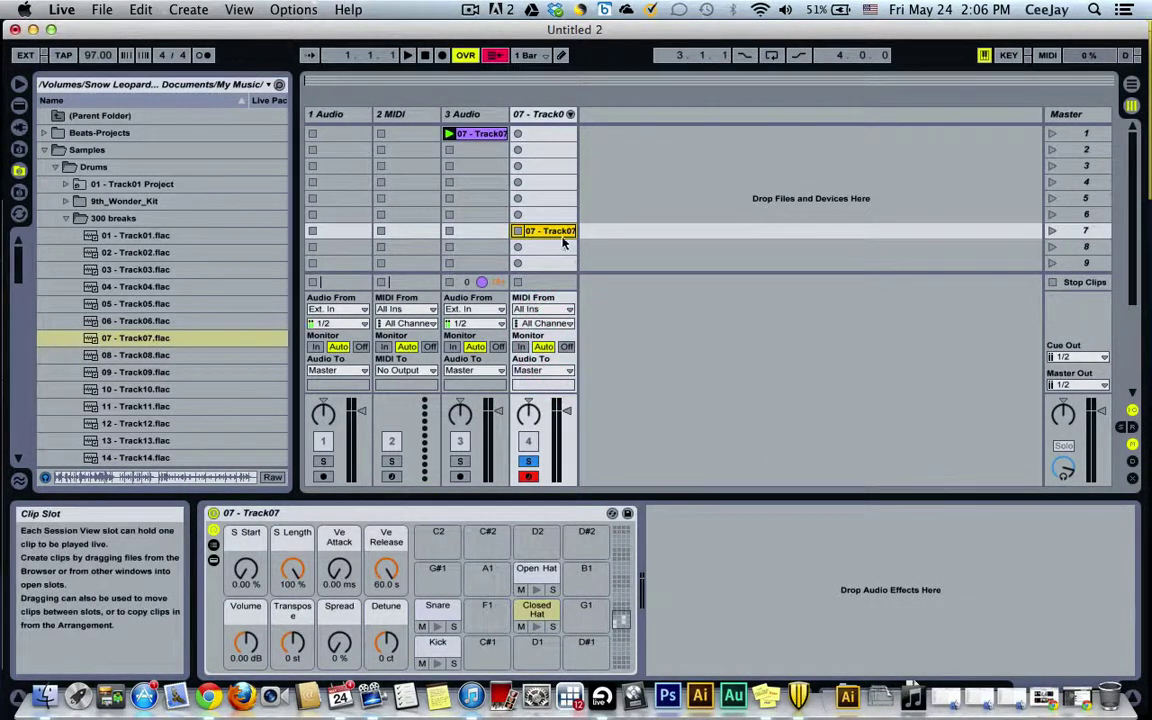
pyautogui.click(426, 57)
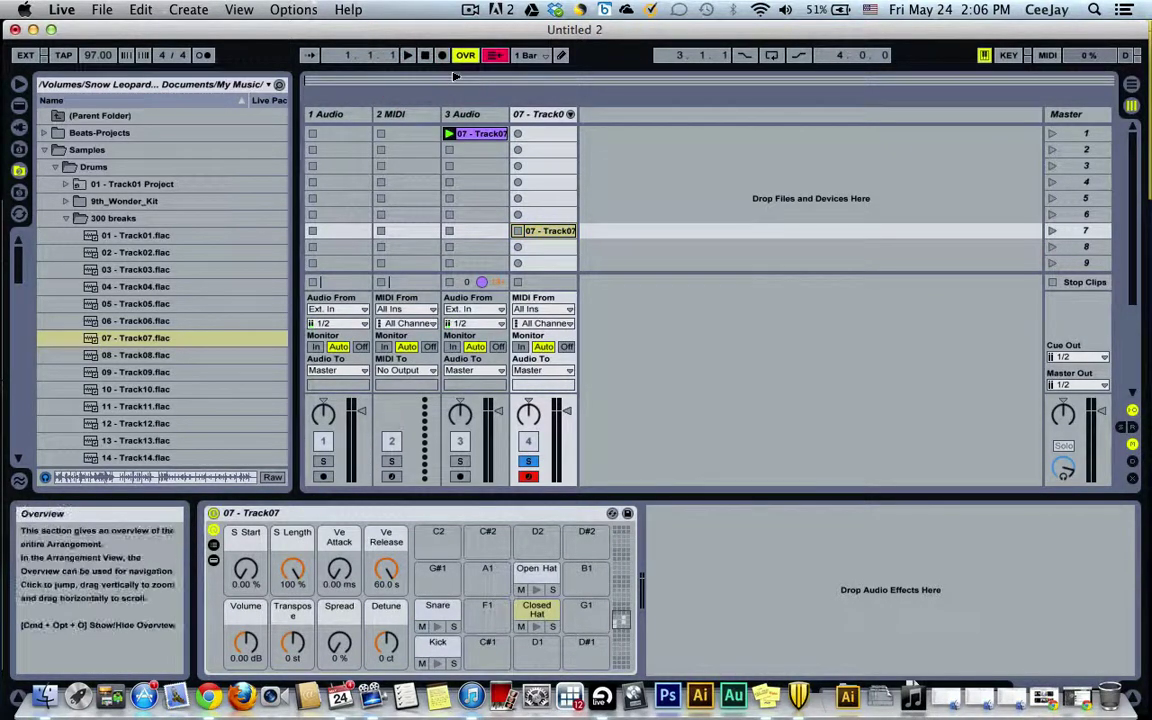
# Step: Set the metronome's record count-in and start recording a new MIDI clip in scene 1 of the sliced track
pyautogui.rightClick(206, 56)
pyautogui.click(252, 52)
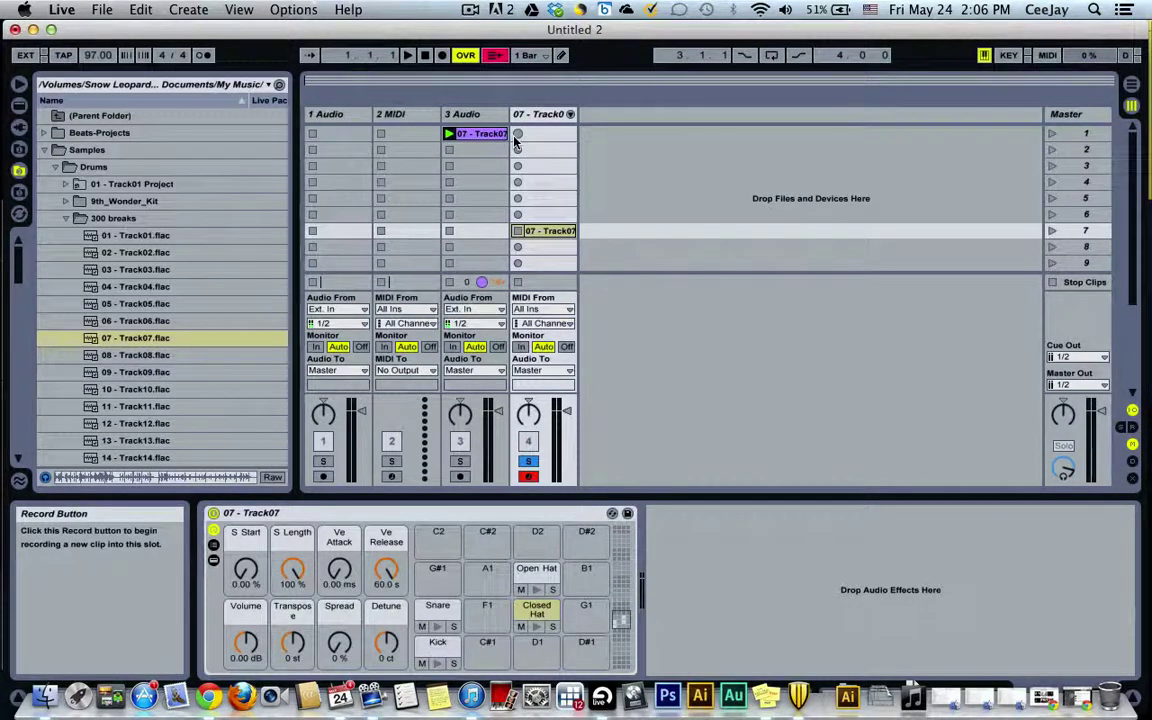
pyautogui.press('a')
pyautogui.click(518, 136)
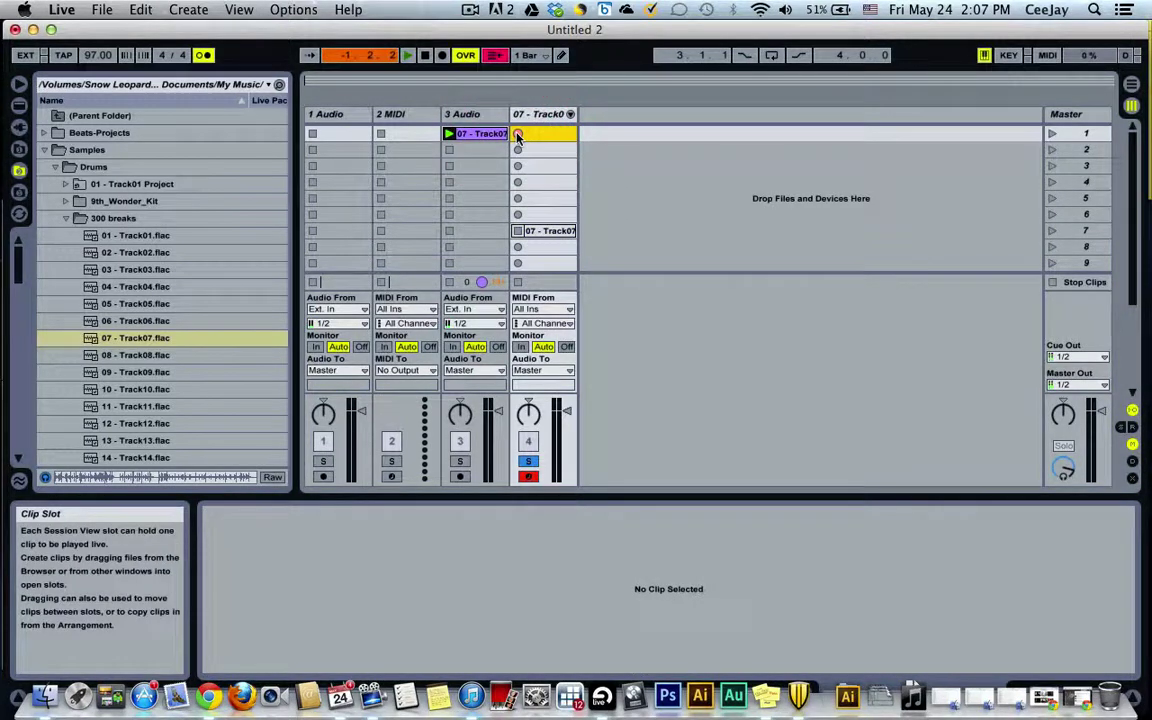
# Step: Record kick hits on beats 1 and 3 of four bars, end the recording, and stop the transport
pyautogui.press('a')
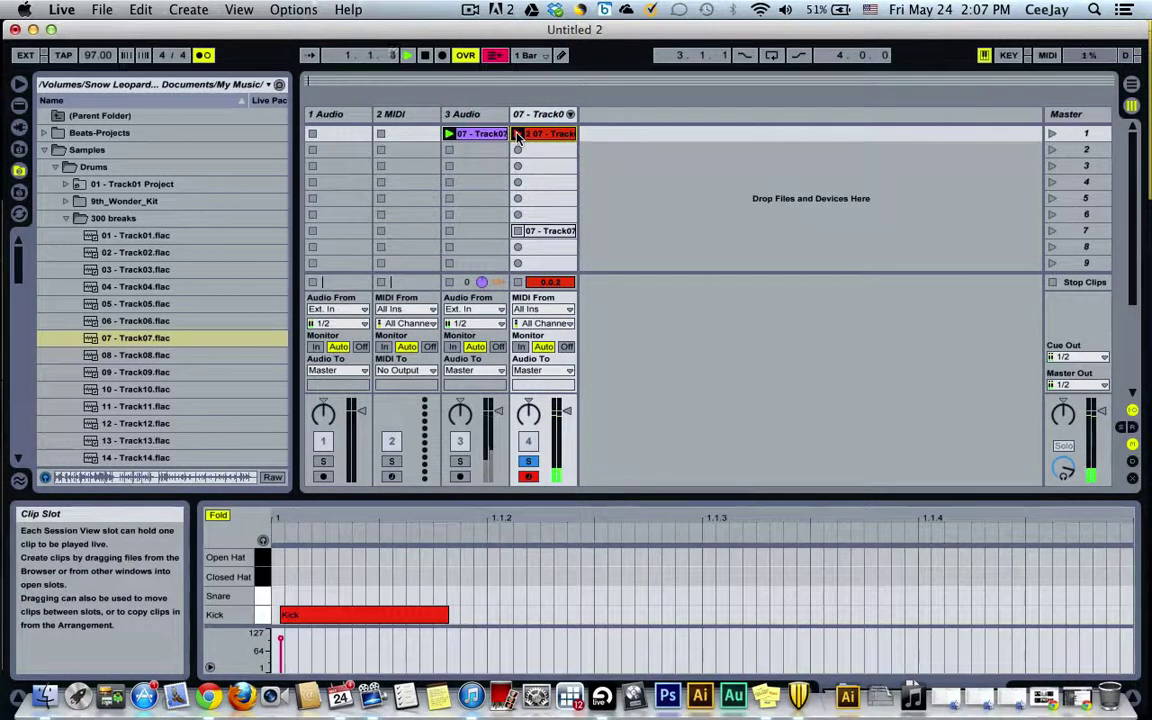
pyautogui.press('a')
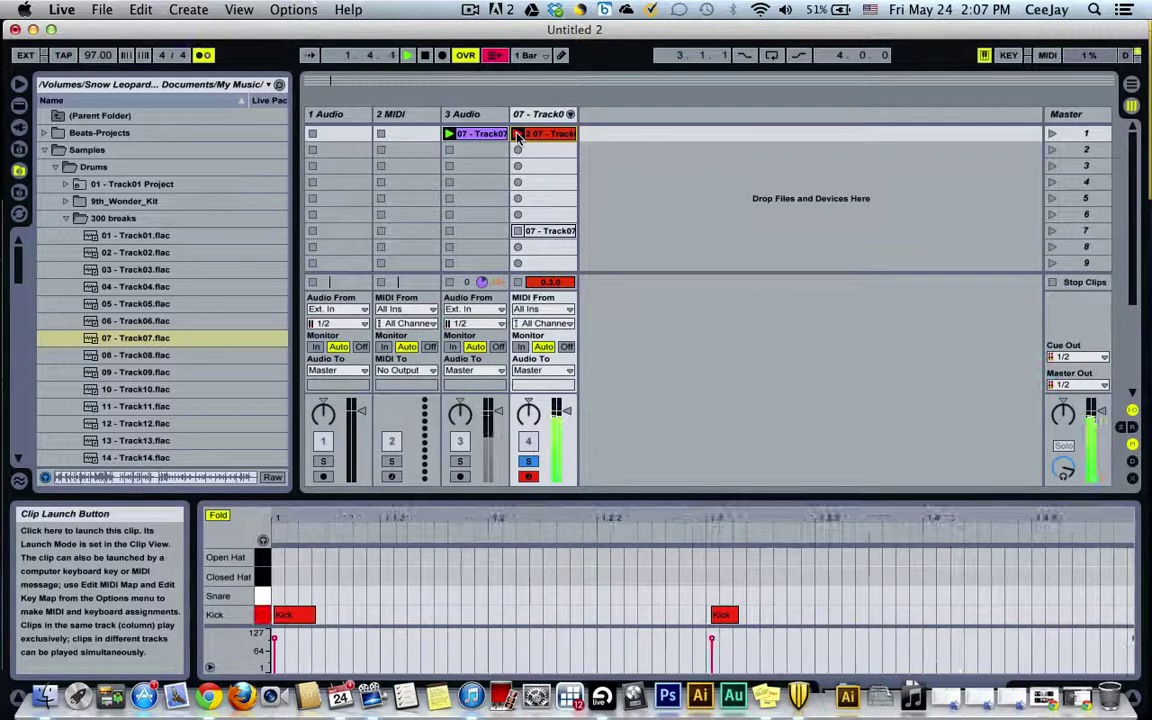
pyautogui.press('a')
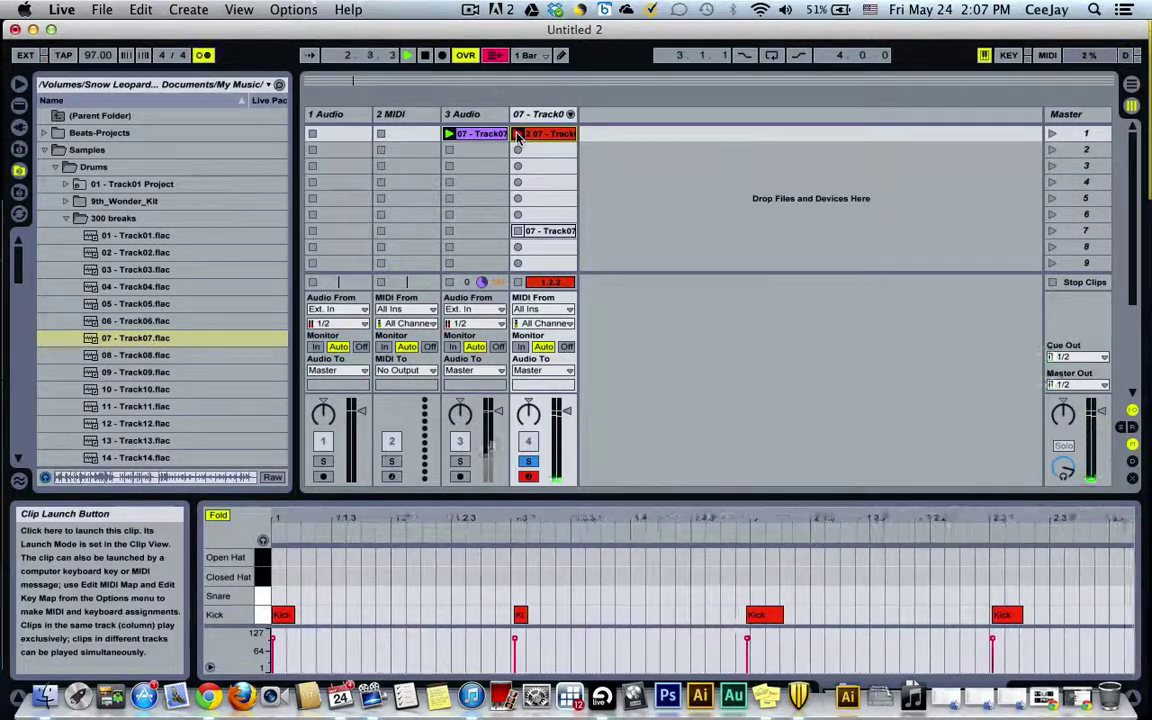
pyautogui.press('a')
pyautogui.press('a')
pyautogui.press('a')
pyautogui.press('a')
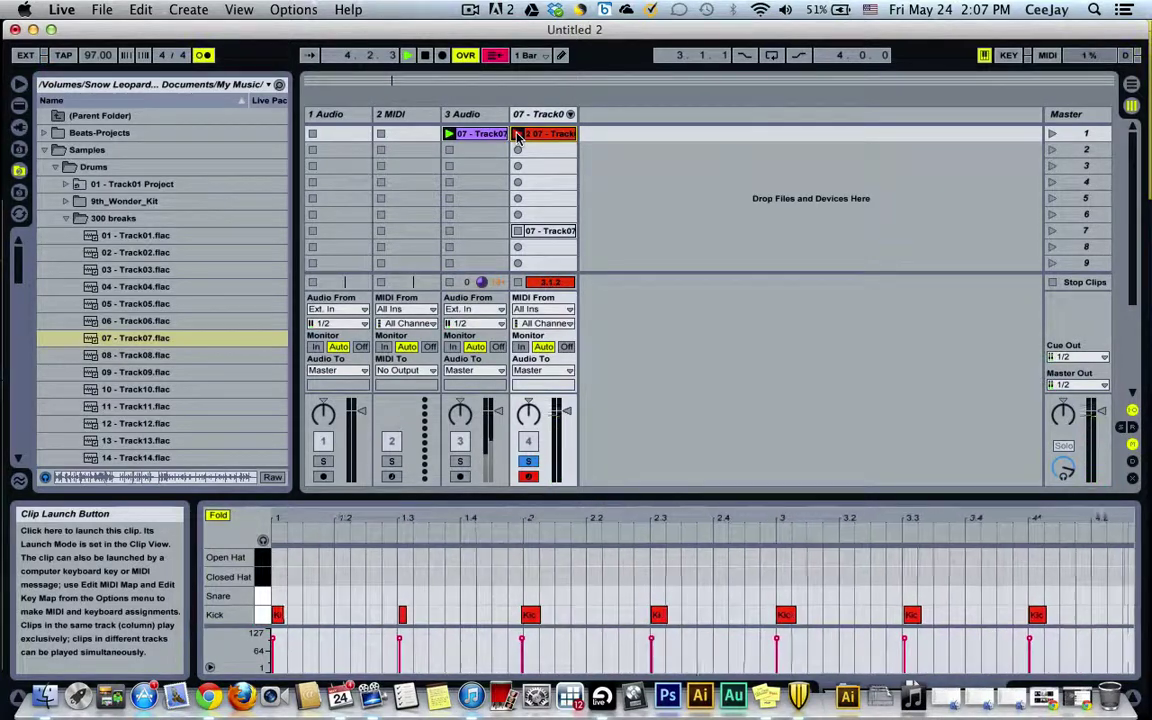
pyautogui.press('a')
pyautogui.click(519, 137)
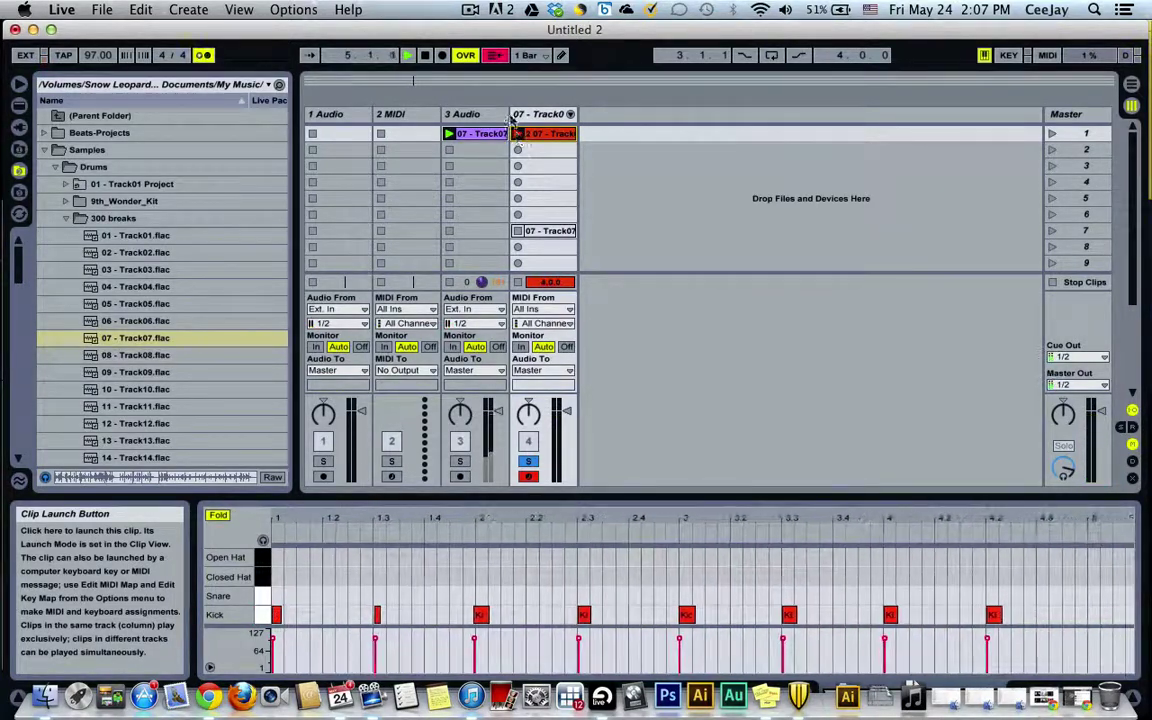
pyautogui.click(426, 57)
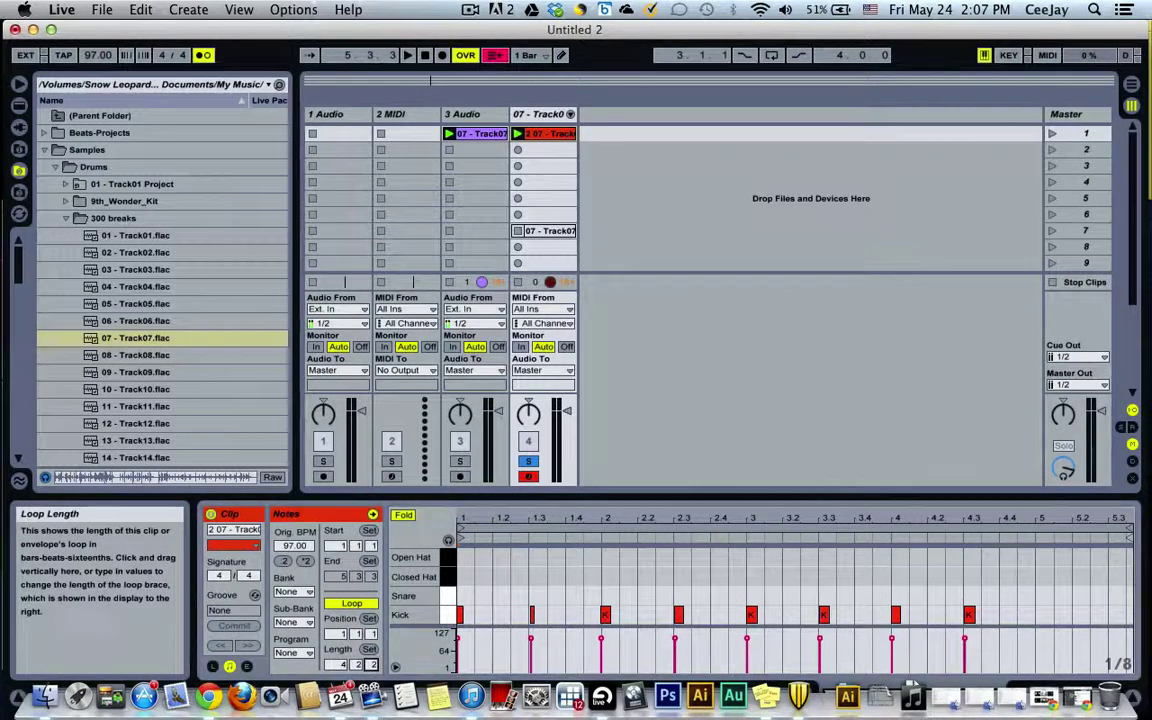
# Step: Set the new clip's loop length to 4 bars and overdub snare hits on beats 2 and 4 of each bar
pyautogui.moveTo(1089, 530); pyautogui.dragTo(1030, 526)
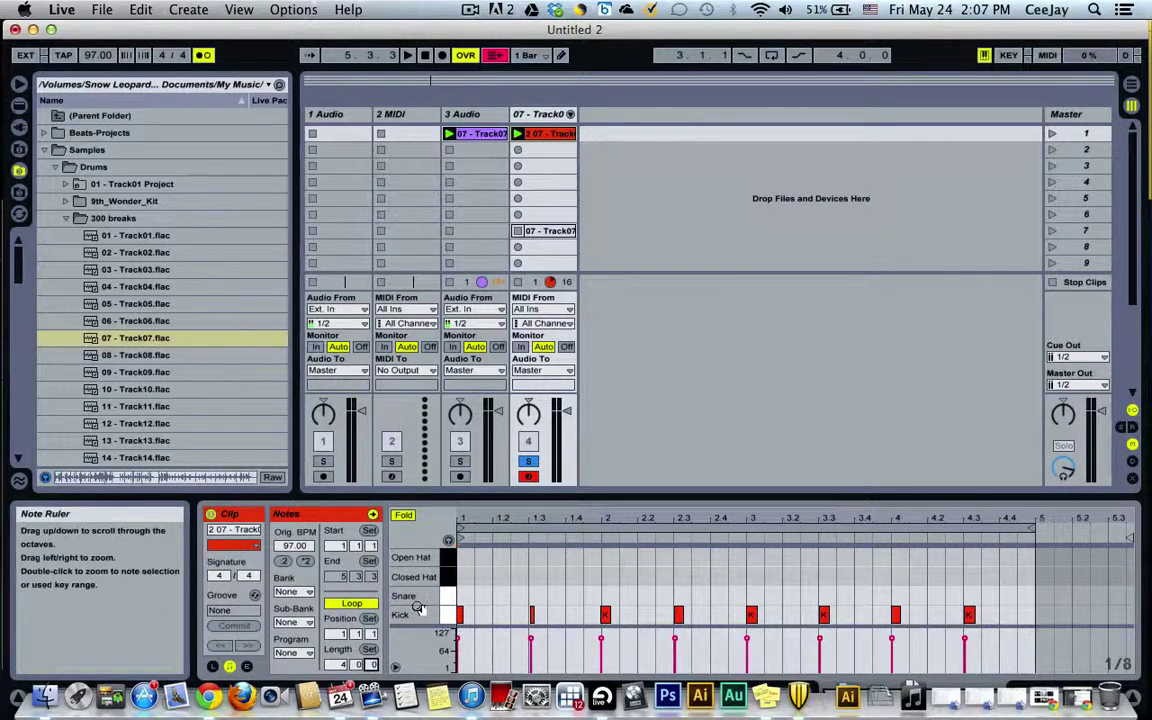
pyautogui.press('space')
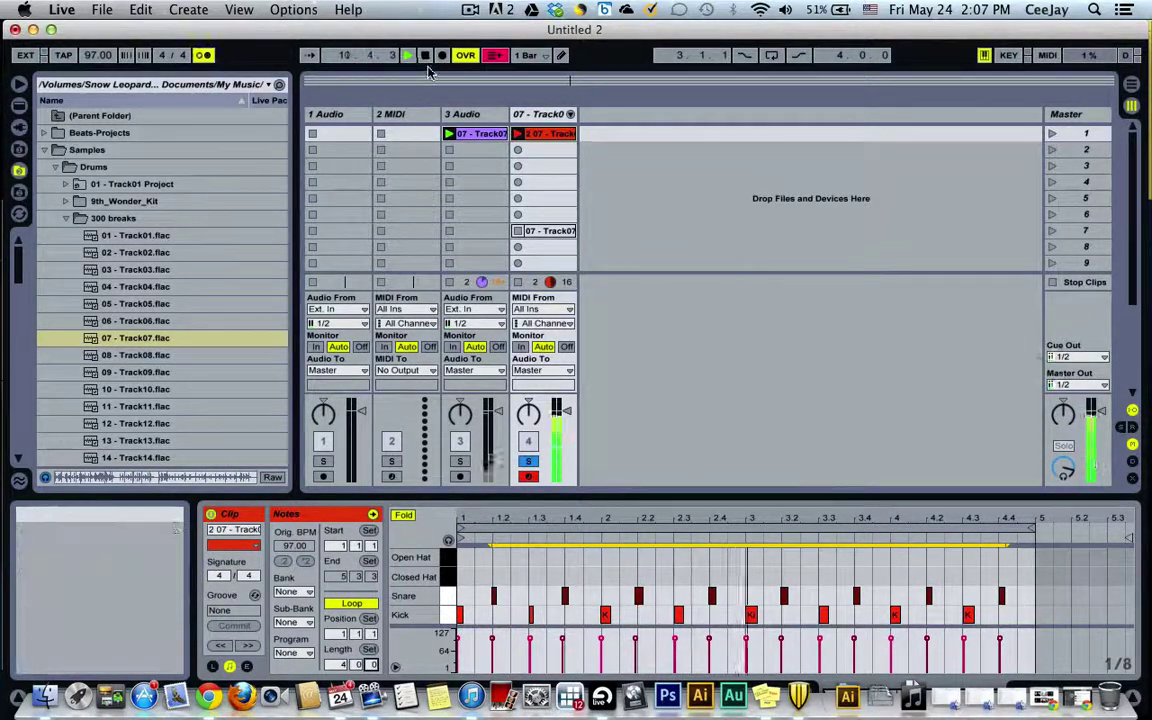
# Step: Turn off the metronome and stop playback of the recorded kick and snare pattern
pyautogui.click(203, 55)
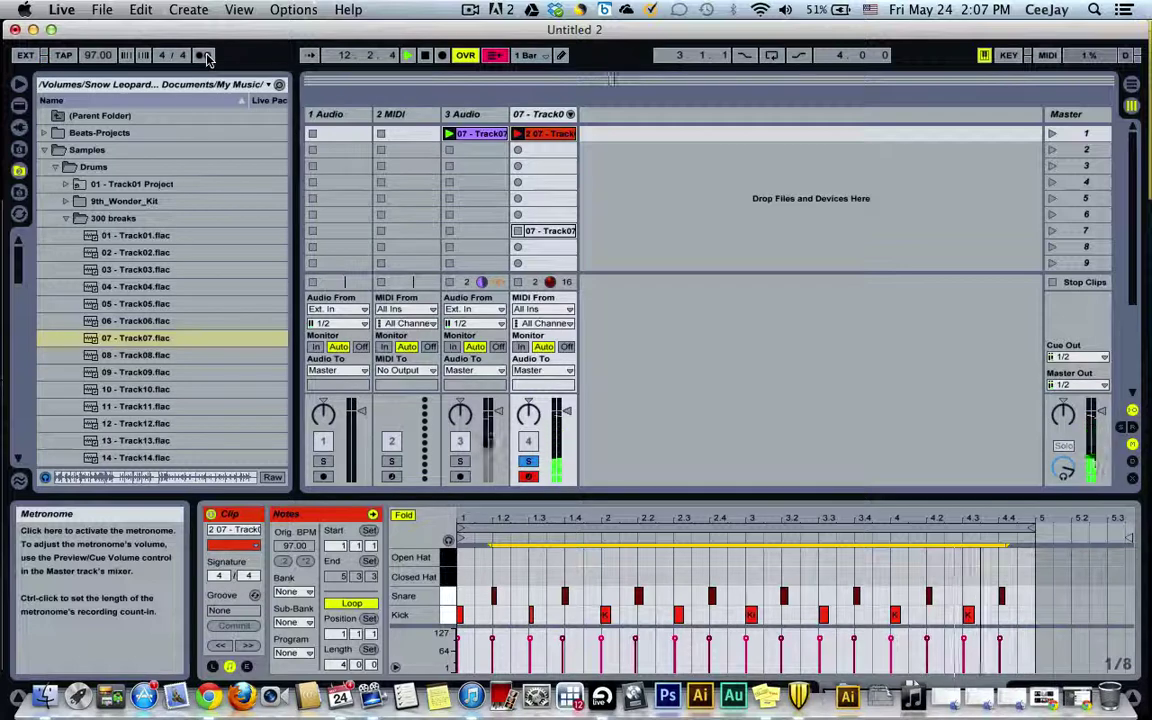
pyautogui.click(425, 57)
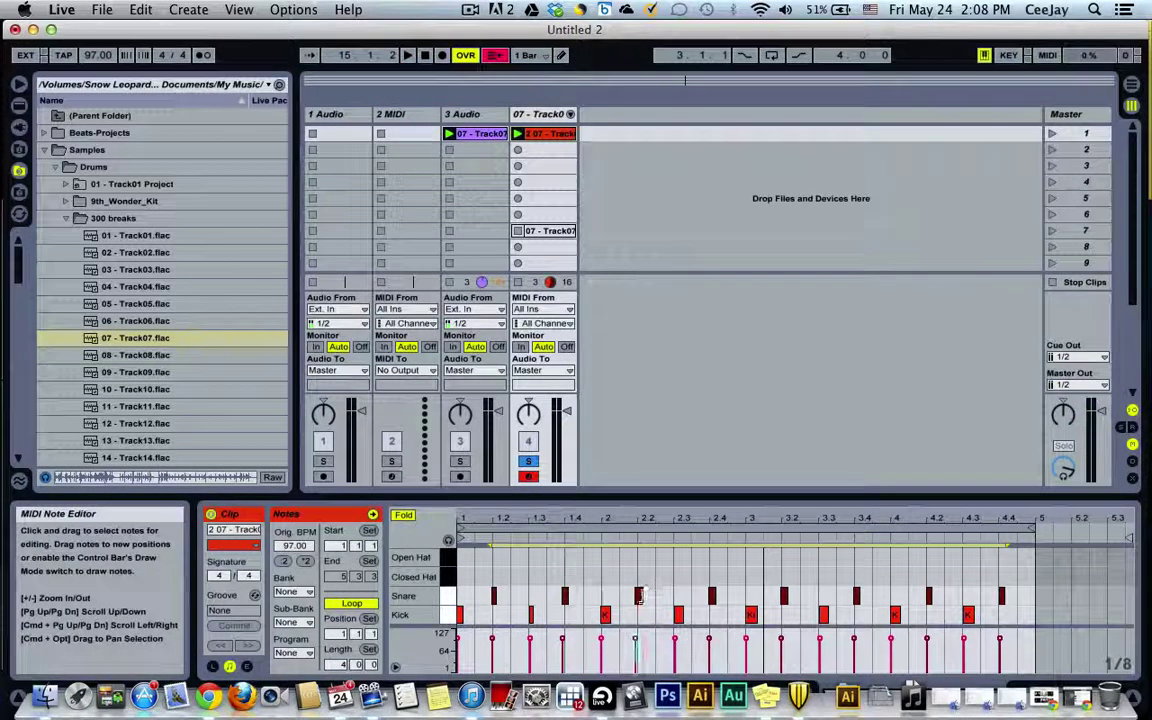
# Step: Nudge all snare notes slightly later together, and nudge the snares at 1.4 and 2.2 slightly later one at a time
pyautogui.click(494, 598)
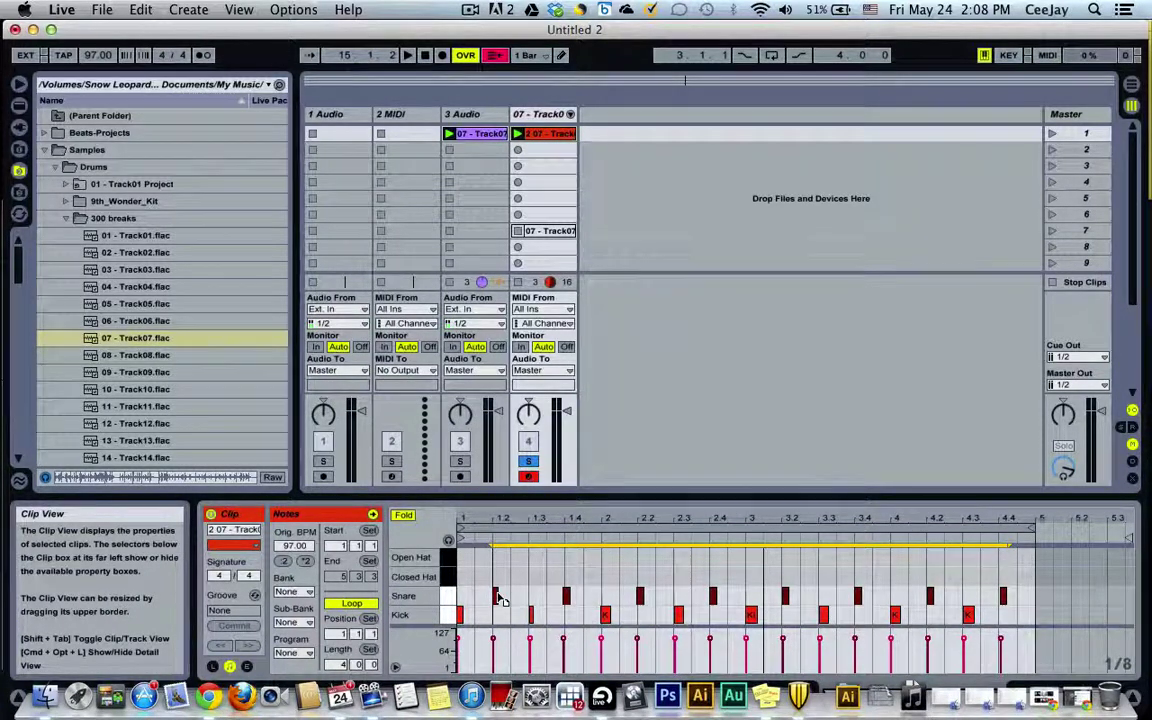
pyautogui.click(500, 598)
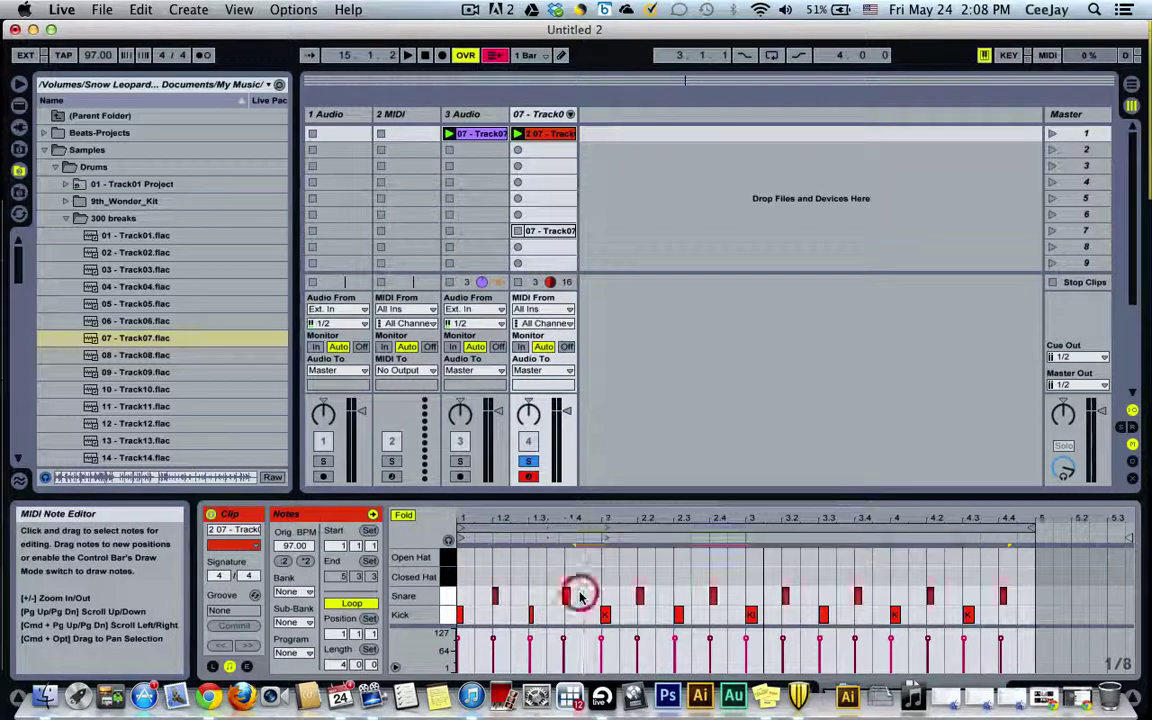
pyautogui.click(566, 596)
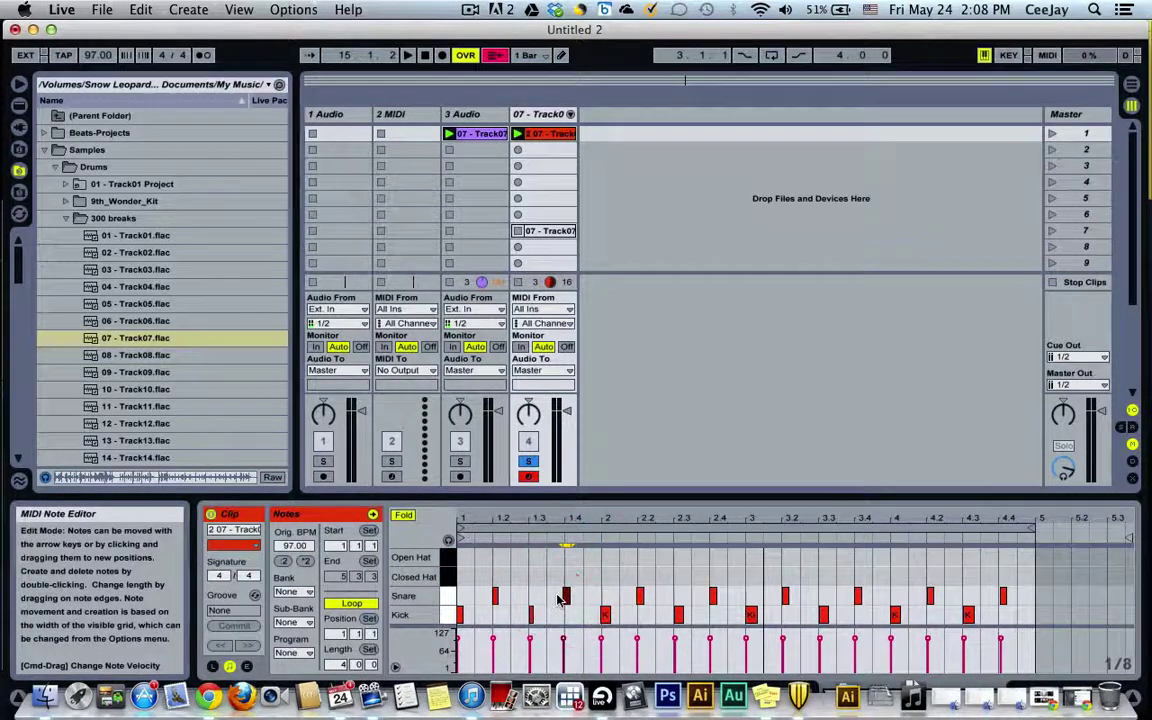
pyautogui.moveTo(568, 600); pyautogui.dragTo(572, 601)
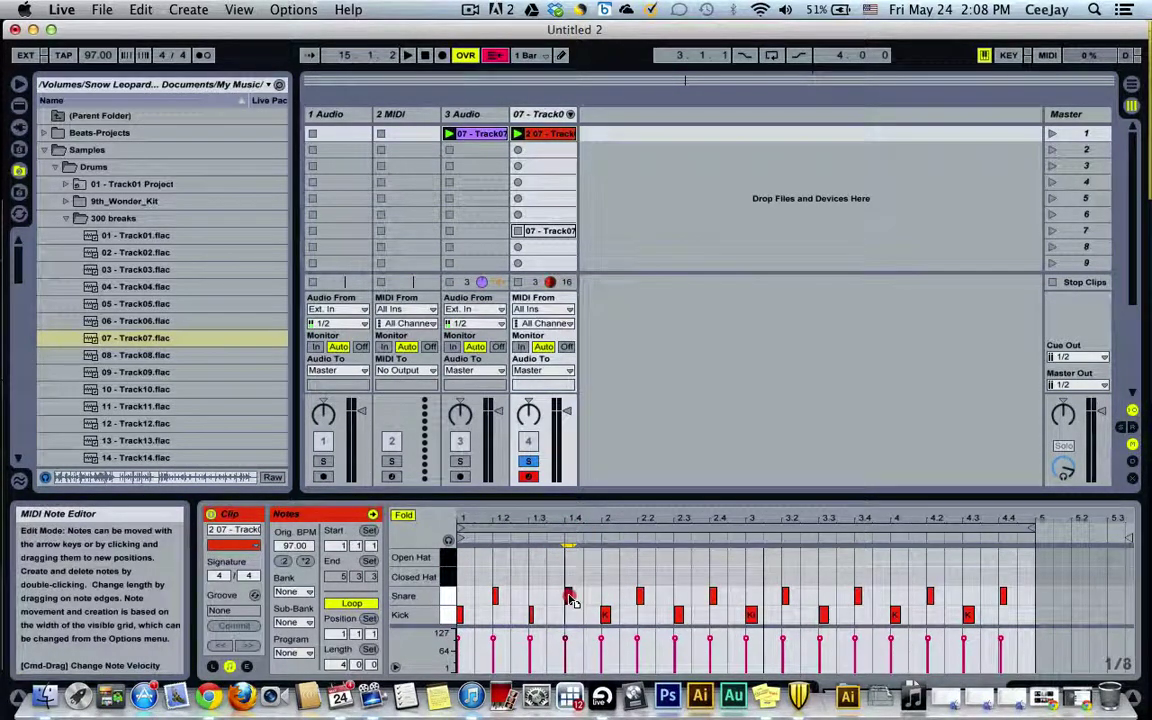
pyautogui.click(640, 597)
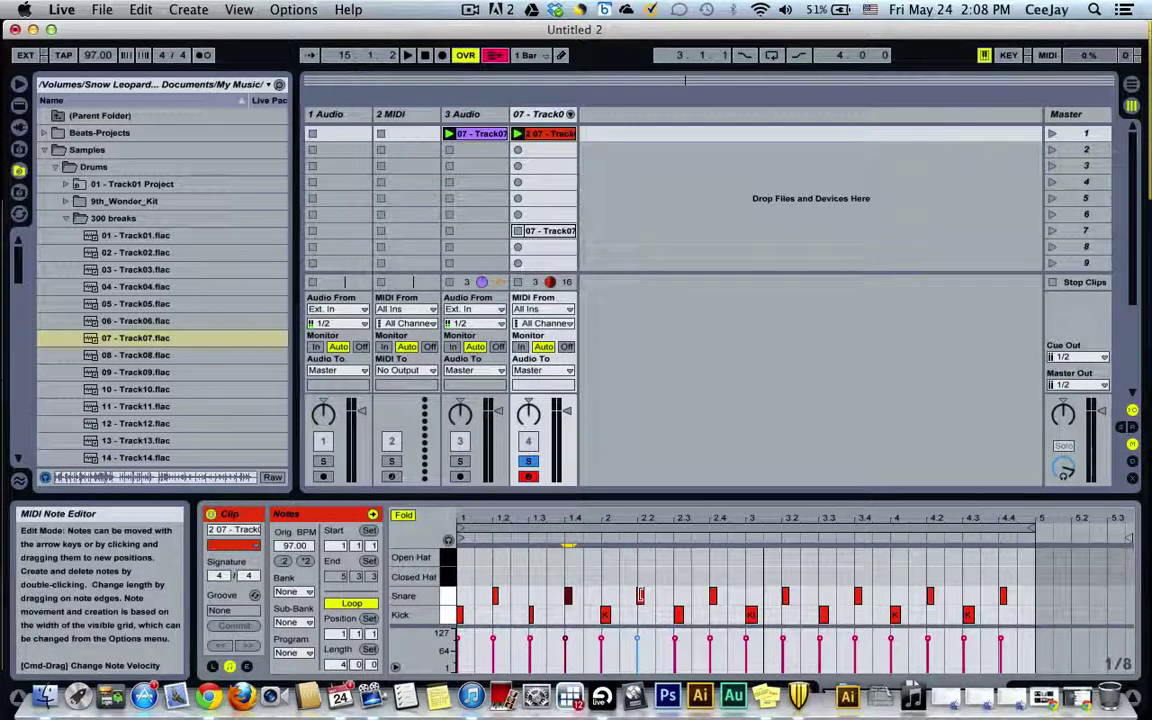
pyautogui.click(640, 595)
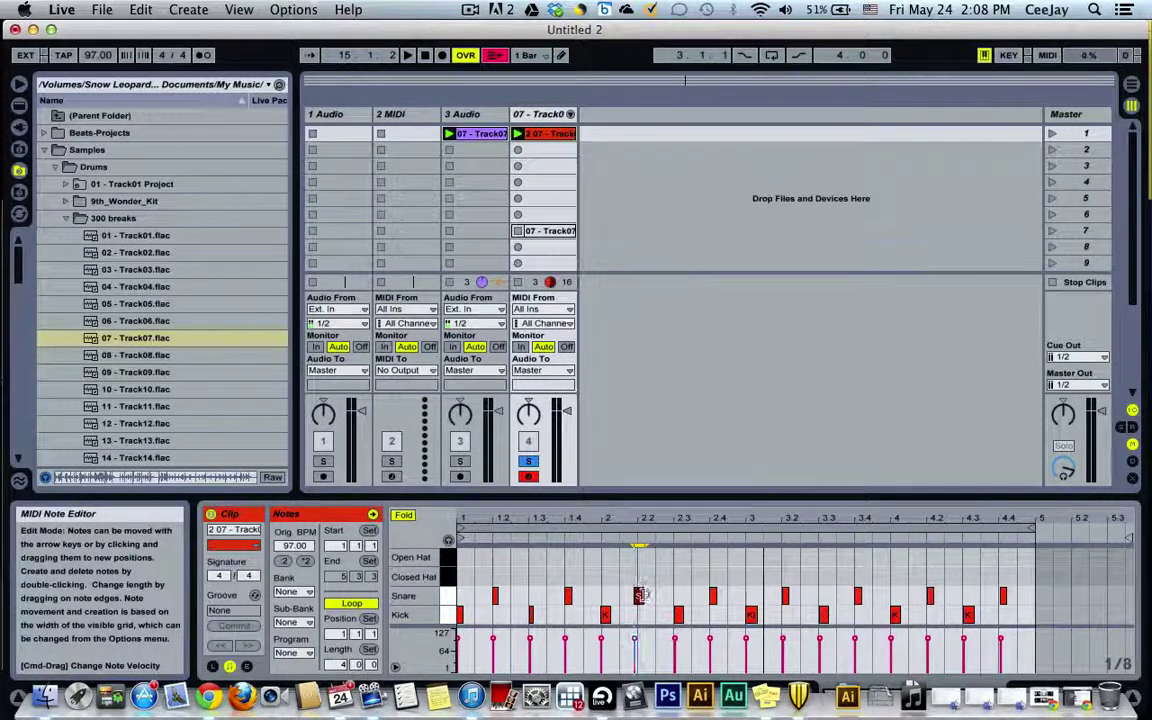
pyautogui.moveTo(643, 594); pyautogui.dragTo(643, 595)
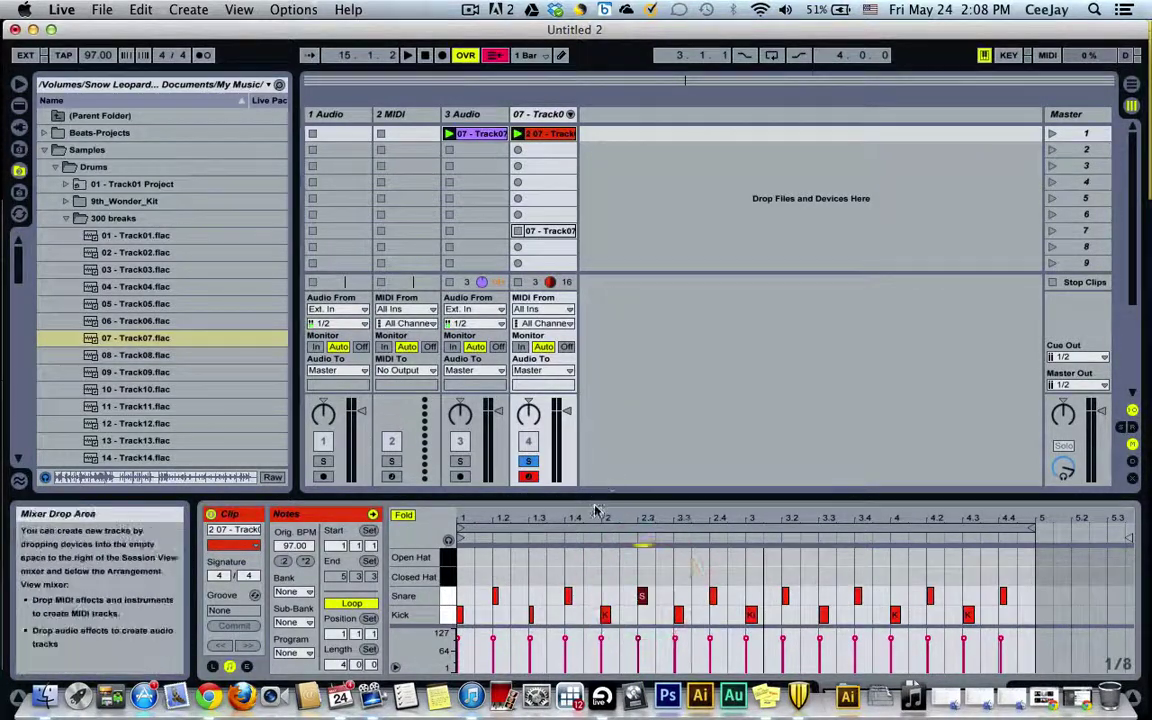
# Step: Select all notes in the Snare row, and then all notes in the Kick row
pyautogui.click(443, 597)
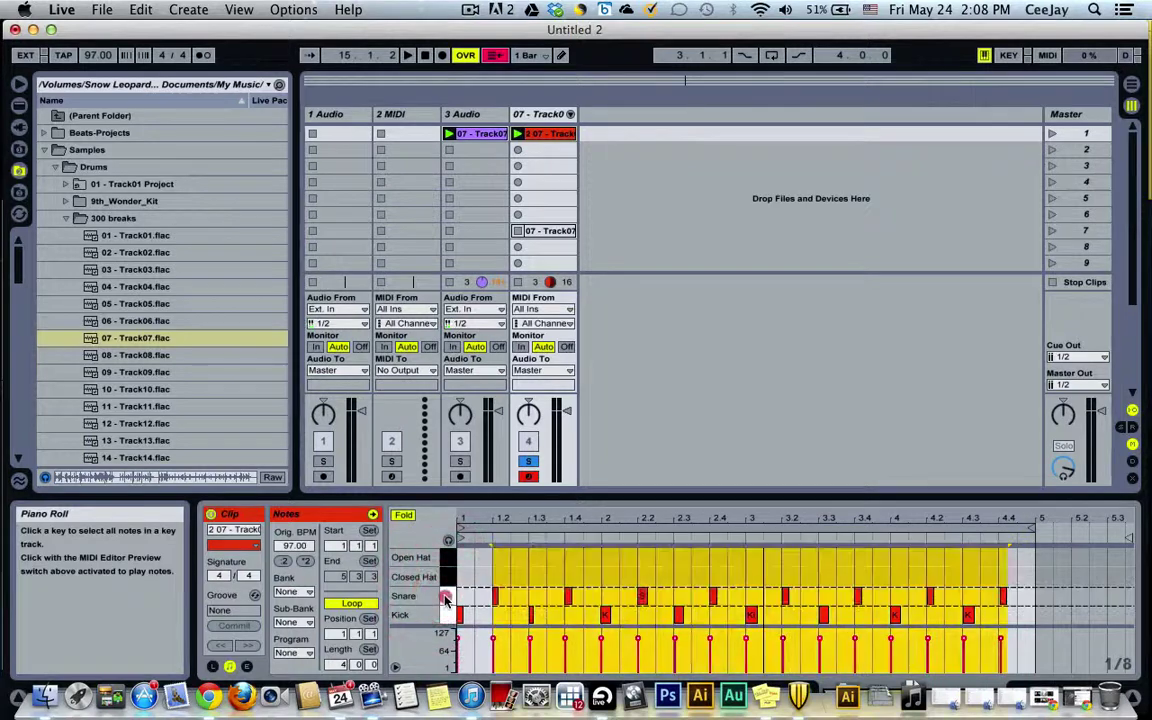
pyautogui.click(446, 600)
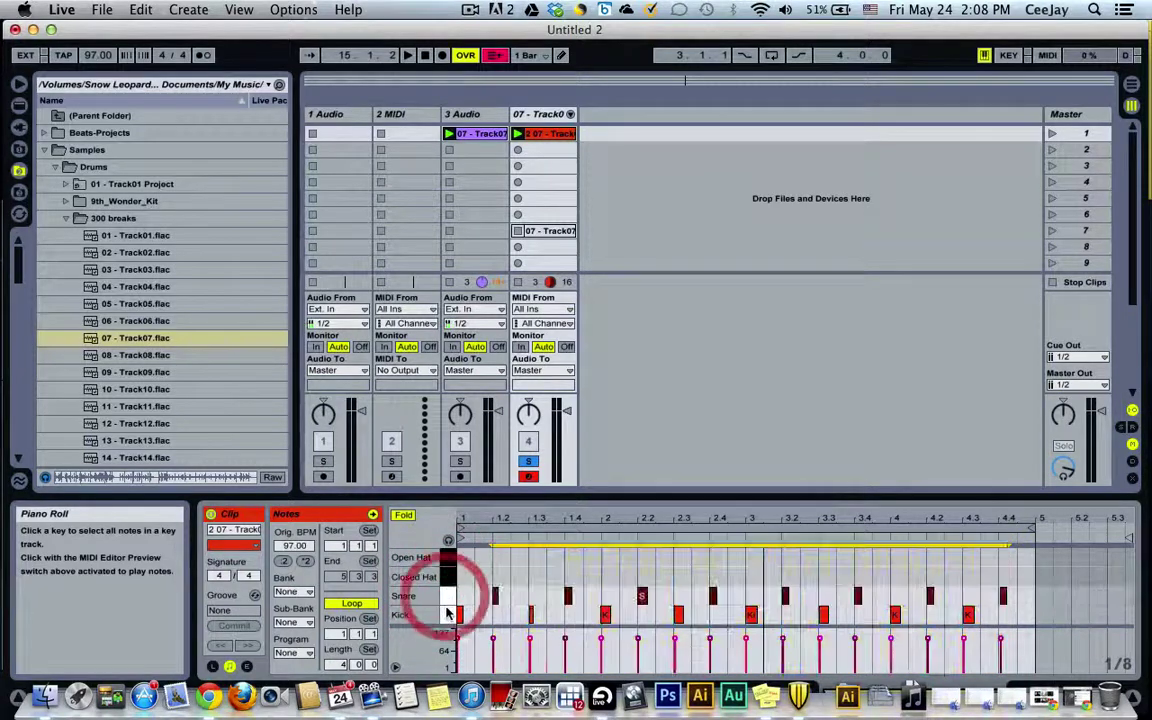
# Step: Turn off the note editor's grid so notes can be moved freely
pyautogui.rightClick(514, 520)
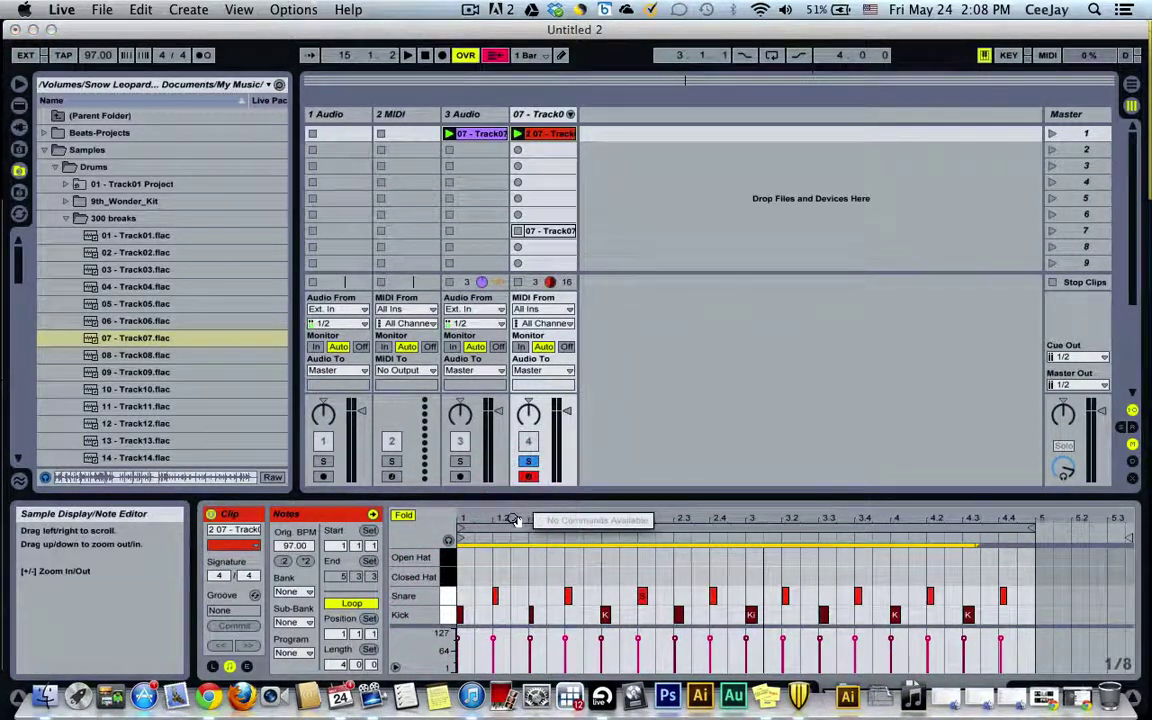
pyautogui.click(602, 566)
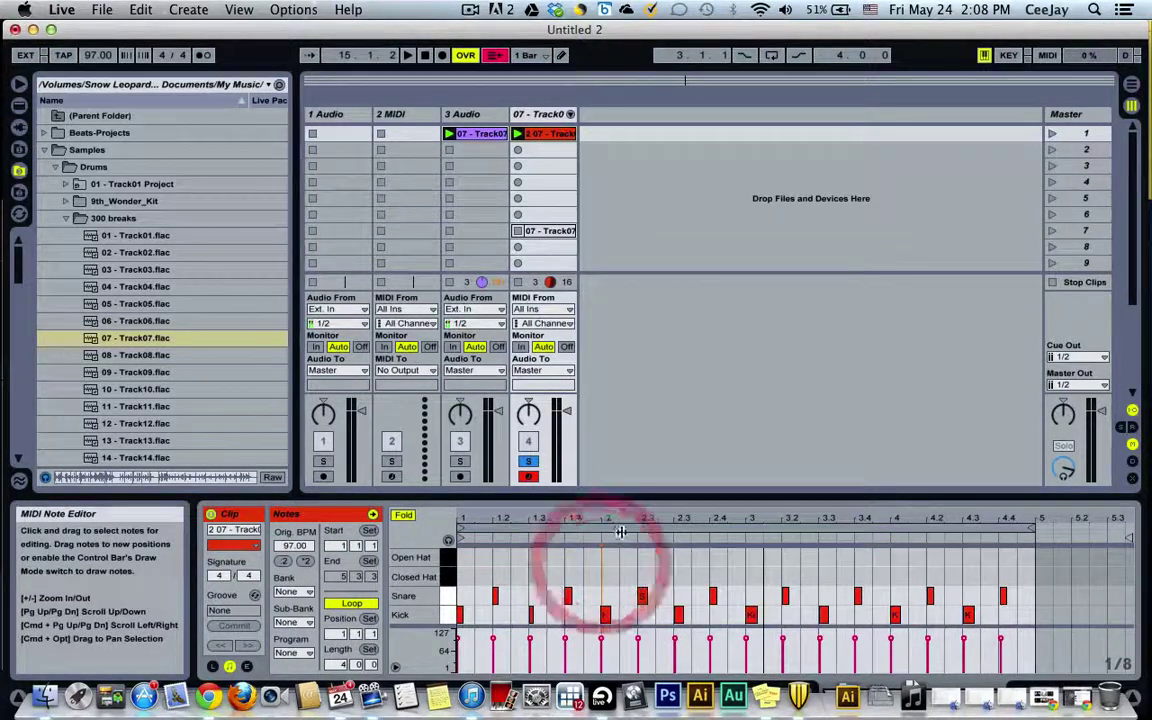
pyautogui.rightClick(594, 570)
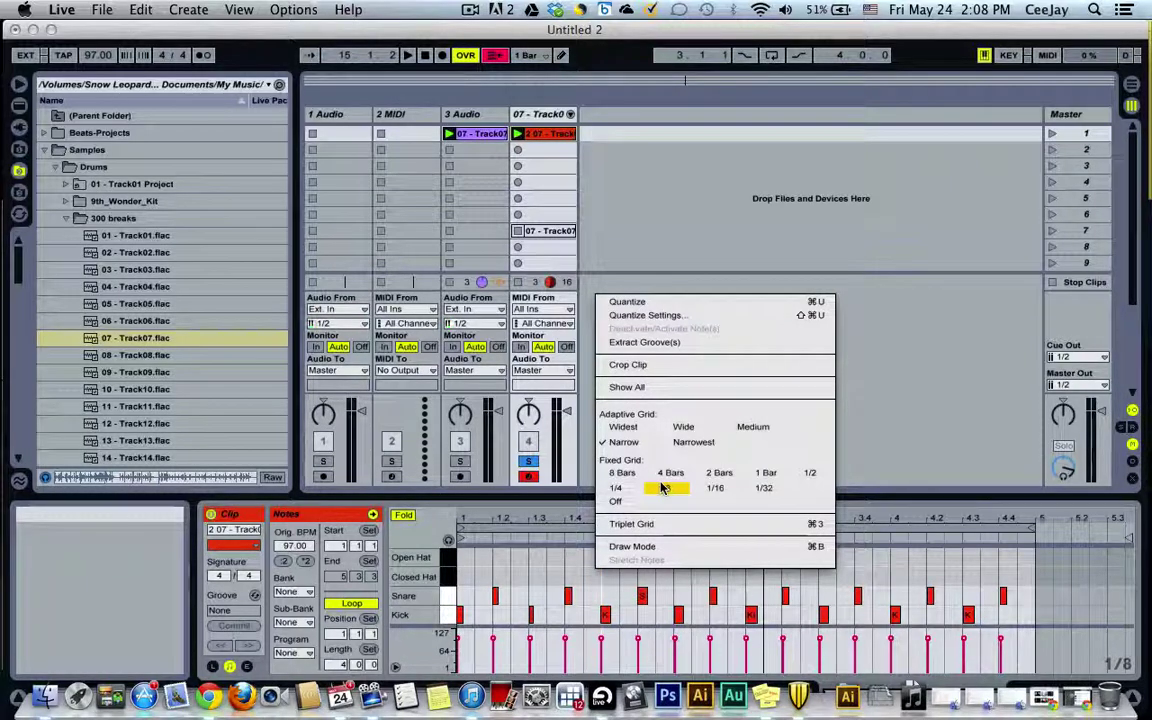
pyautogui.click(629, 505)
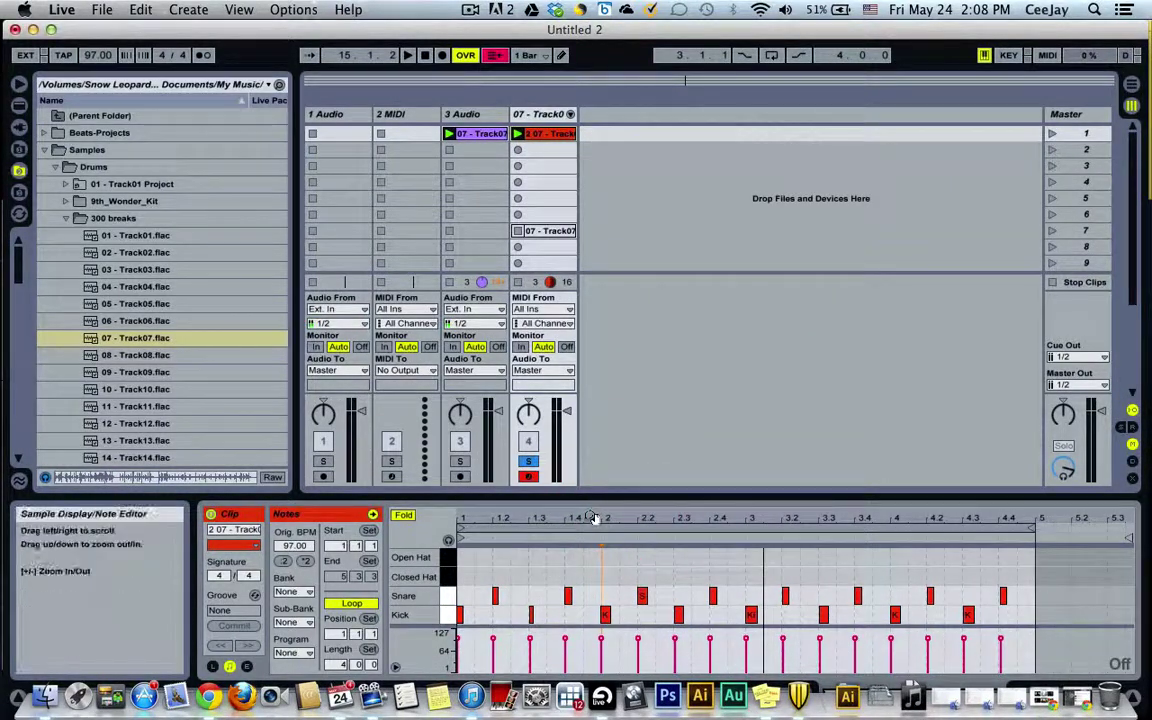
# Step: Move the first snare note off the beat freehand, placing it in the Closed Hat row at about 1.2.2
pyautogui.moveTo(532, 520); pyautogui.dragTo(831, 560)
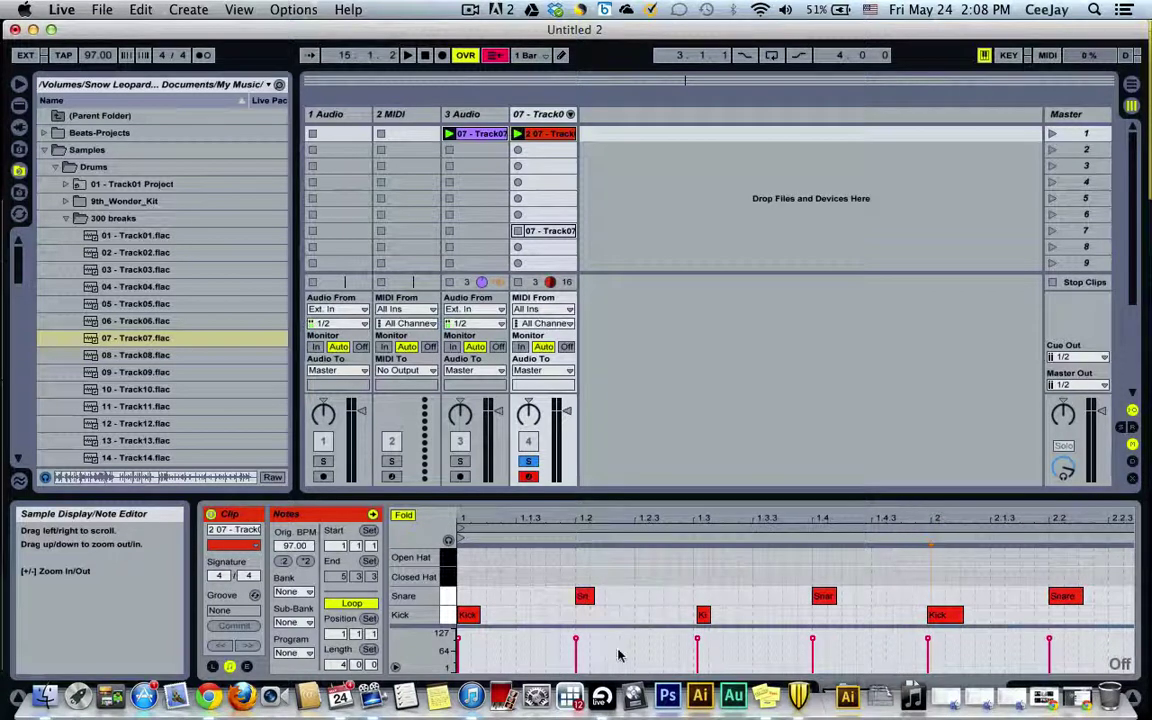
pyautogui.moveTo(603, 596)
pyautogui.mouseDown()
pyautogui.moveTo(668, 596)
pyautogui.moveTo(530, 598)
pyautogui.moveTo(686, 601)
pyautogui.moveTo(587, 598)
pyautogui.moveTo(608, 596)
pyautogui.mouseUp()
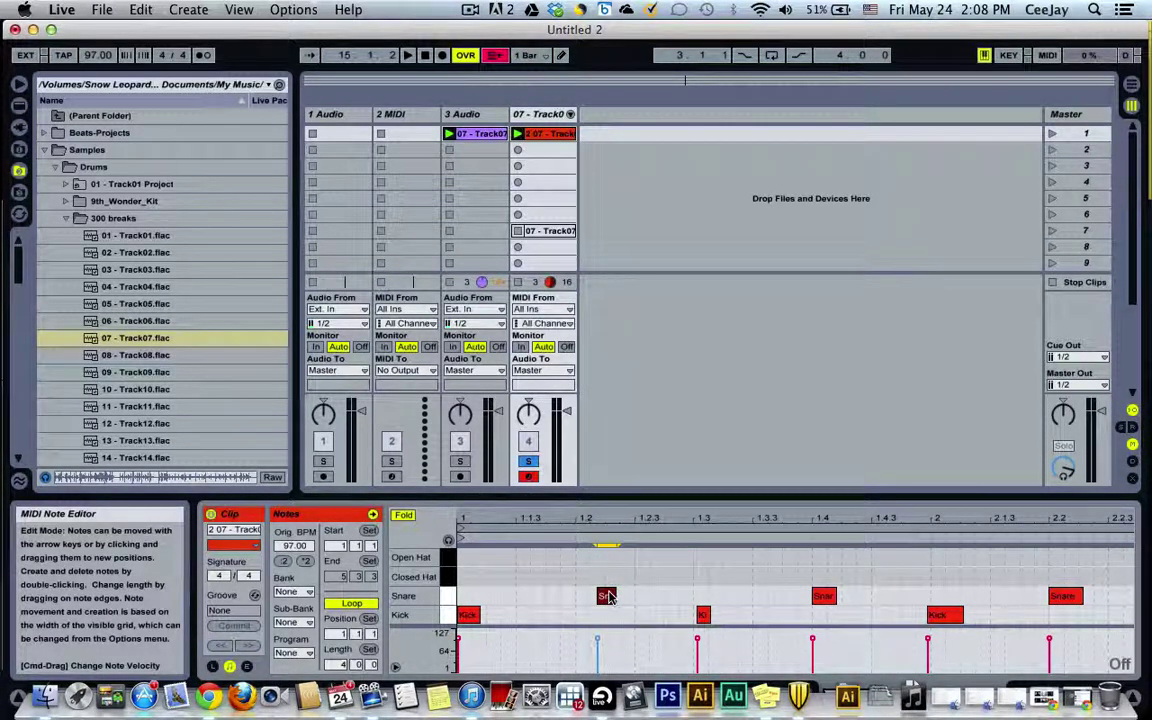
pyautogui.moveTo(620, 596)
pyautogui.mouseDown()
pyautogui.moveTo(625, 582)
pyautogui.moveTo(637, 592)
pyautogui.moveTo(678, 570)
pyautogui.moveTo(634, 577)
pyautogui.mouseUp()
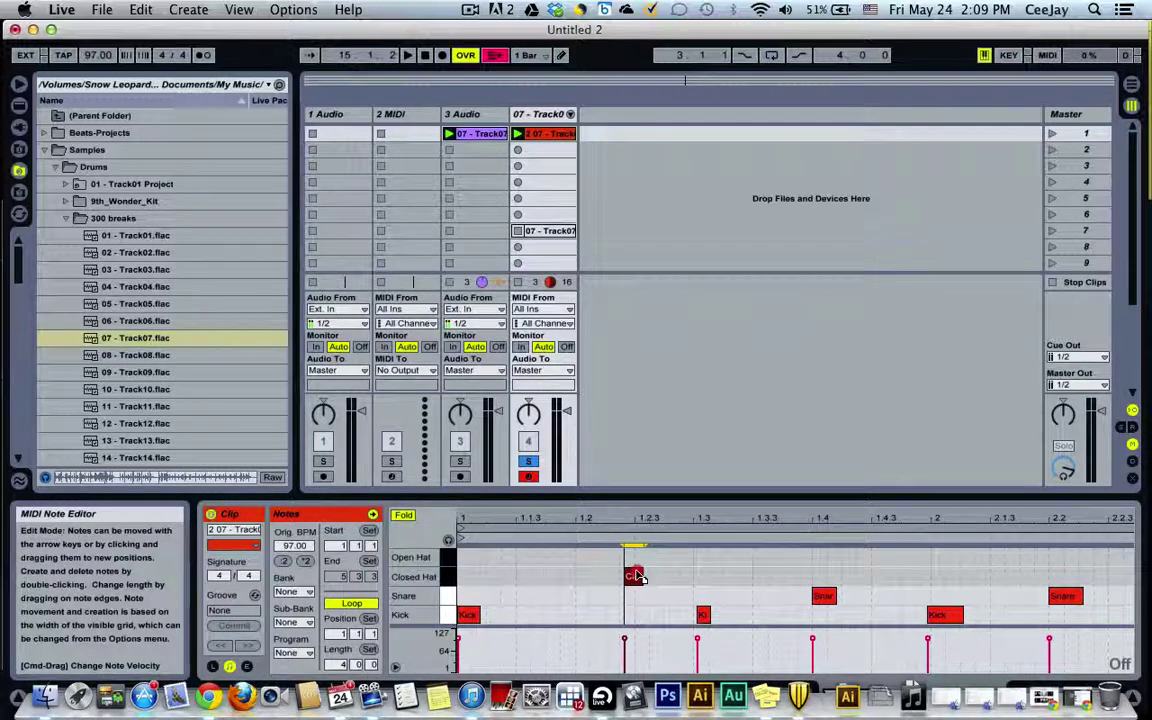
pyautogui.moveTo(636, 577)
pyautogui.mouseDown()
pyautogui.moveTo(636, 596)
pyautogui.moveTo(619, 597)
pyautogui.moveTo(620, 582)
pyautogui.mouseUp()
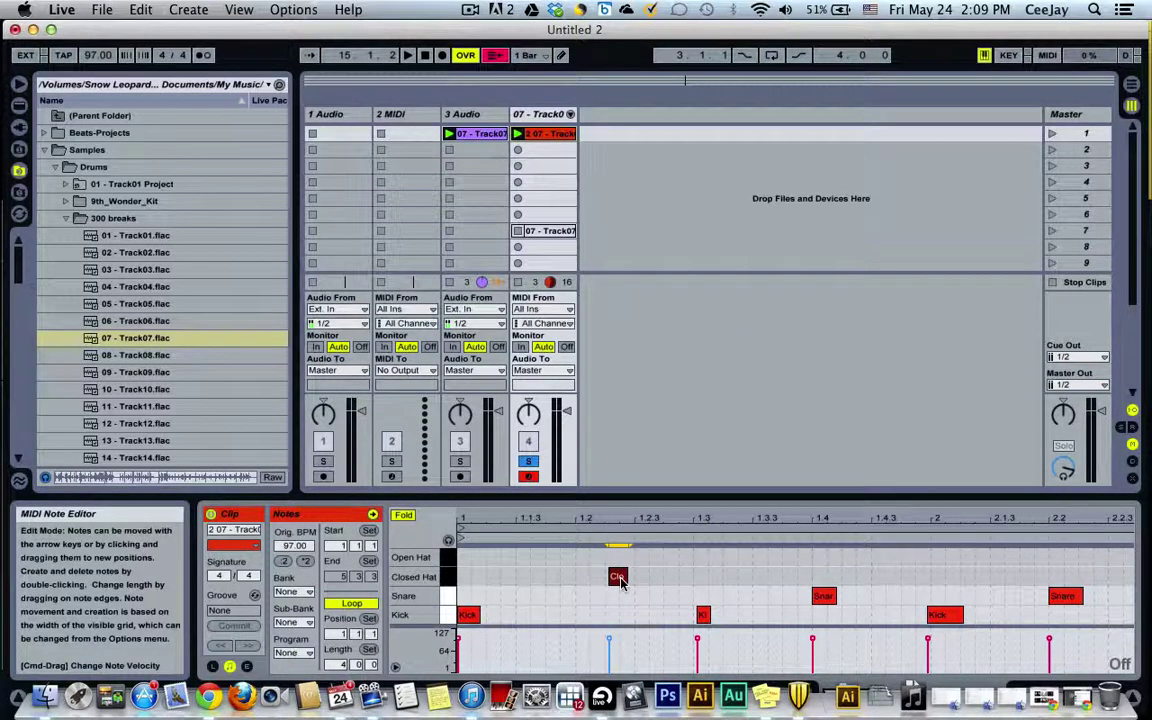